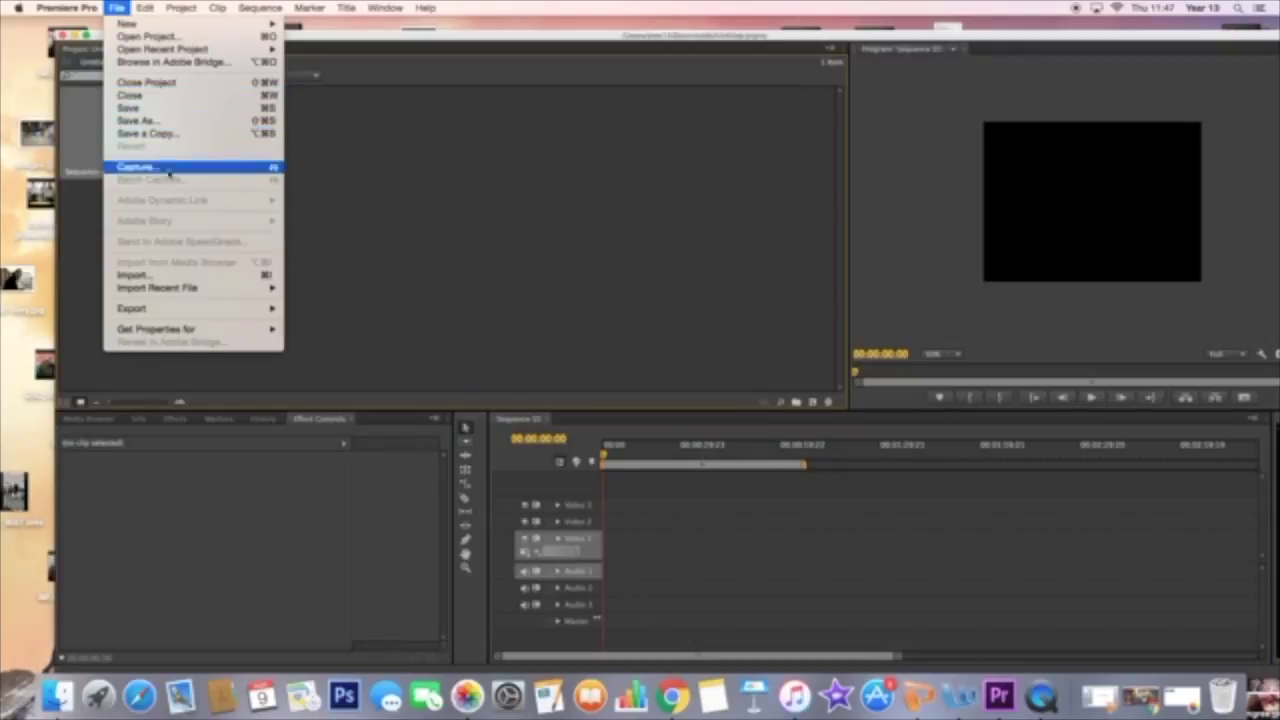
Step: Import the video files DSC_0036 (2).m4v and DSC_0038 (1).m4v from the Desktop into the project
click(190, 275)
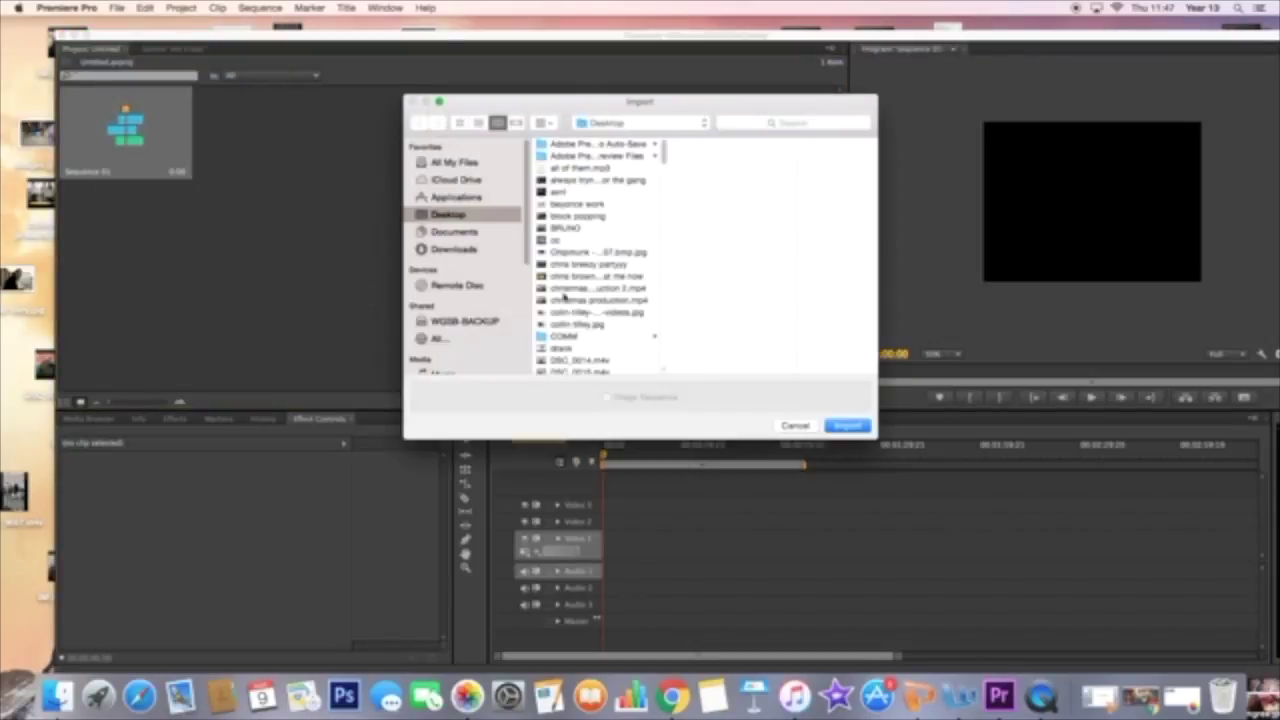
drag(662, 152, 655, 179)
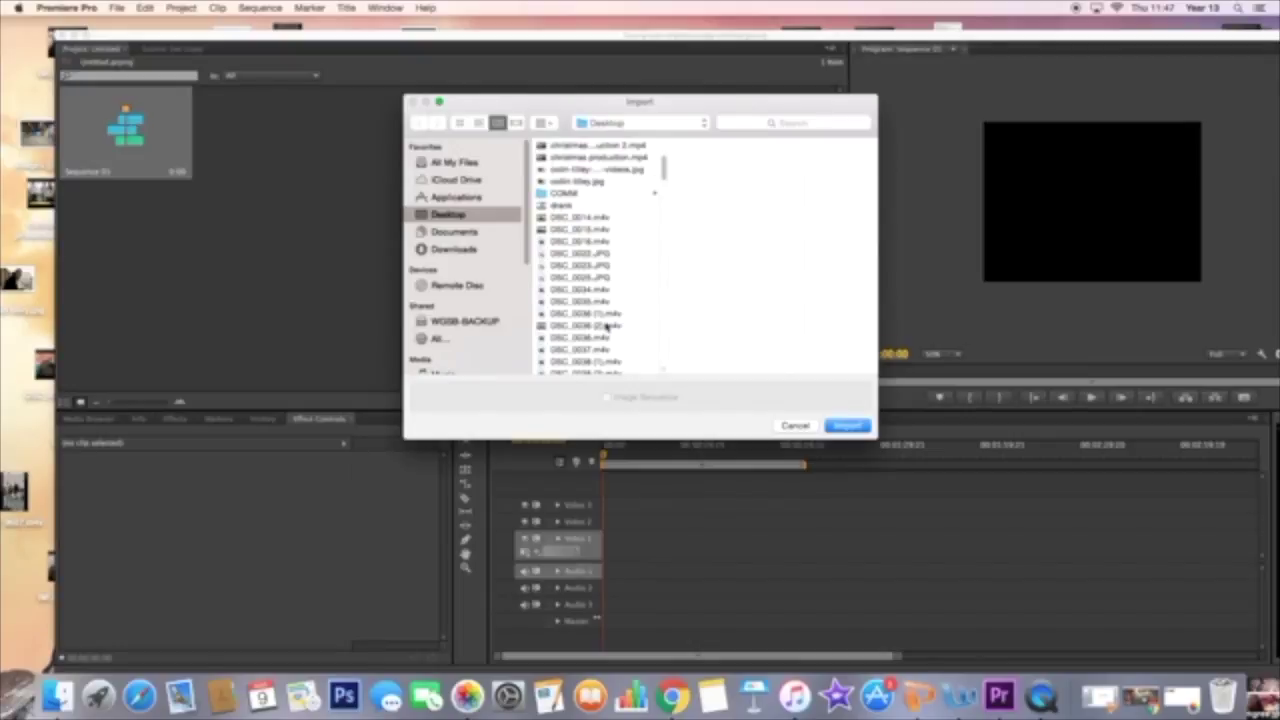
click(606, 326)
drag(661, 176, 663, 190)
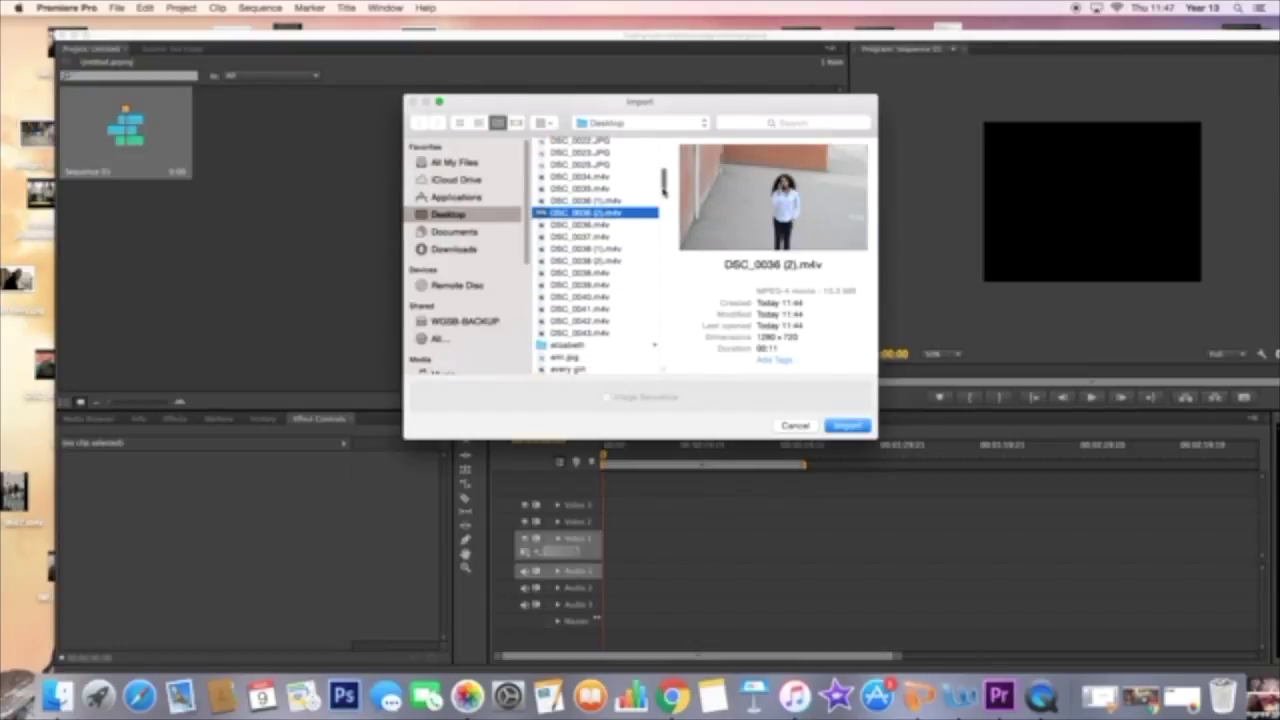
super+click(621, 250)
click(846, 426)
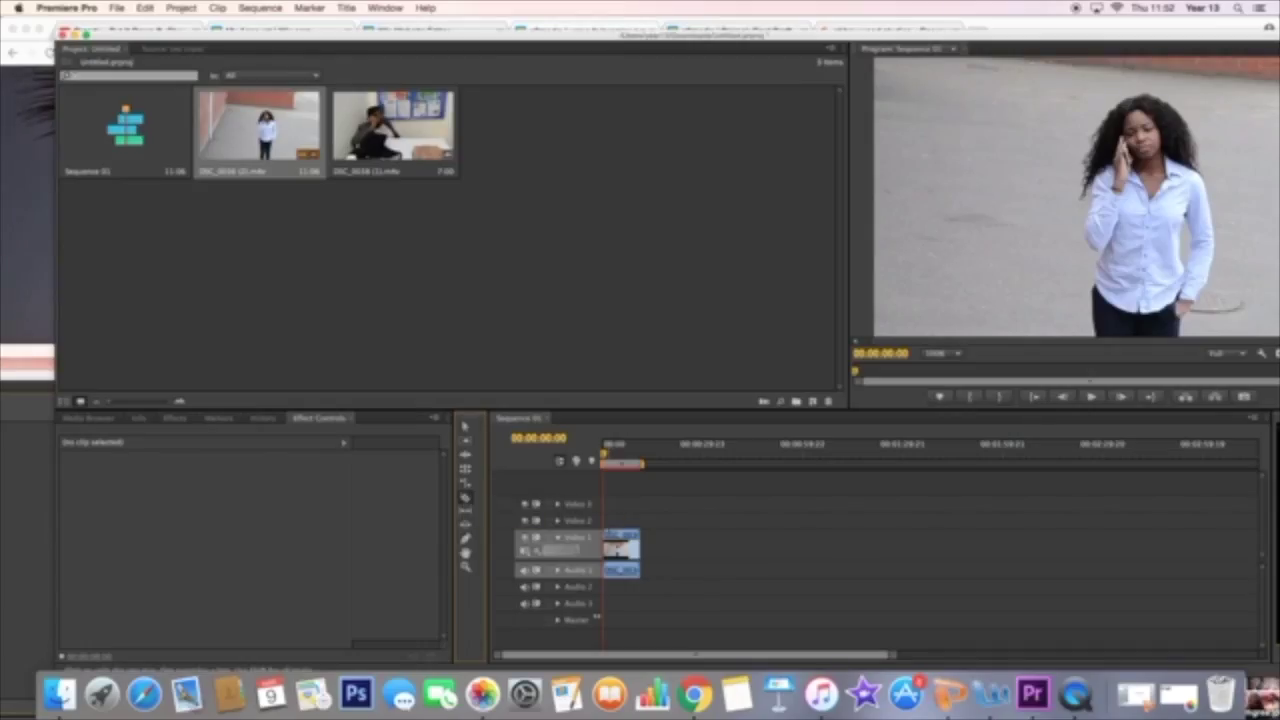
Step: Razor the DSC_0036 (2).m4v timeline clip into three pieces and move the last two to around the 30-second mark
click(617, 548)
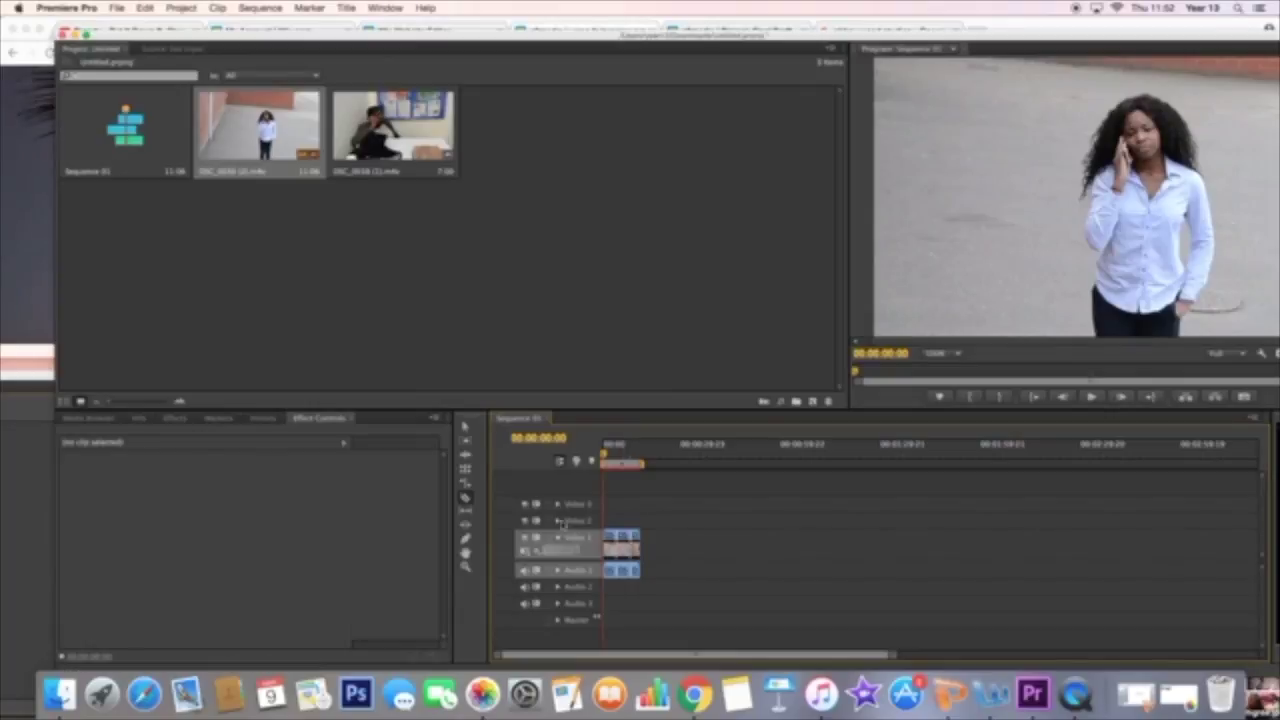
click(465, 428)
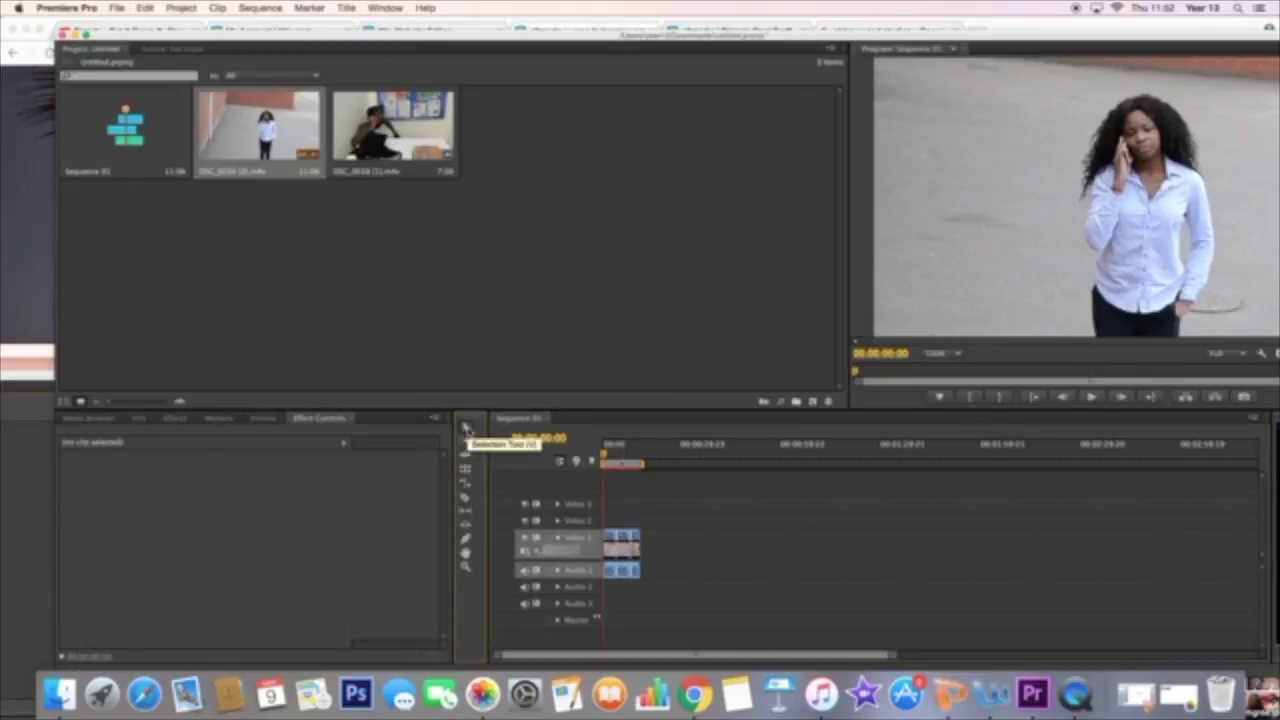
click(625, 548)
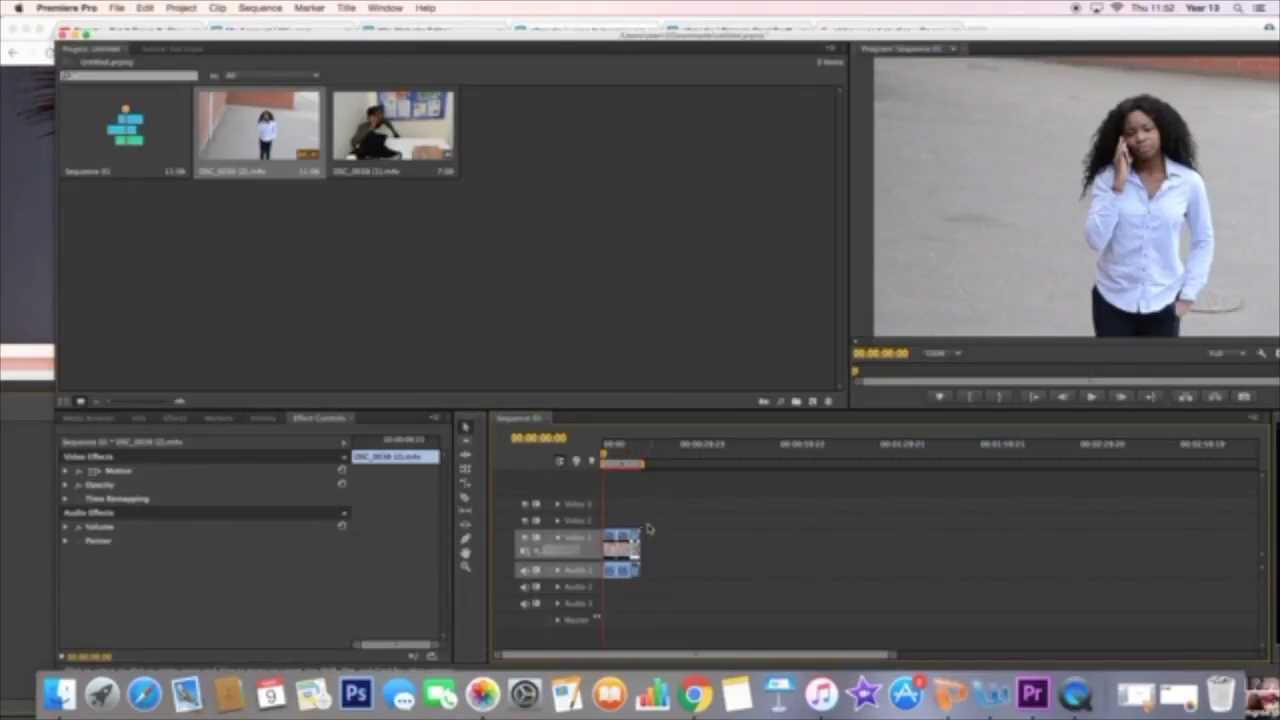
drag(627, 540, 710, 588)
drag(634, 548, 703, 548)
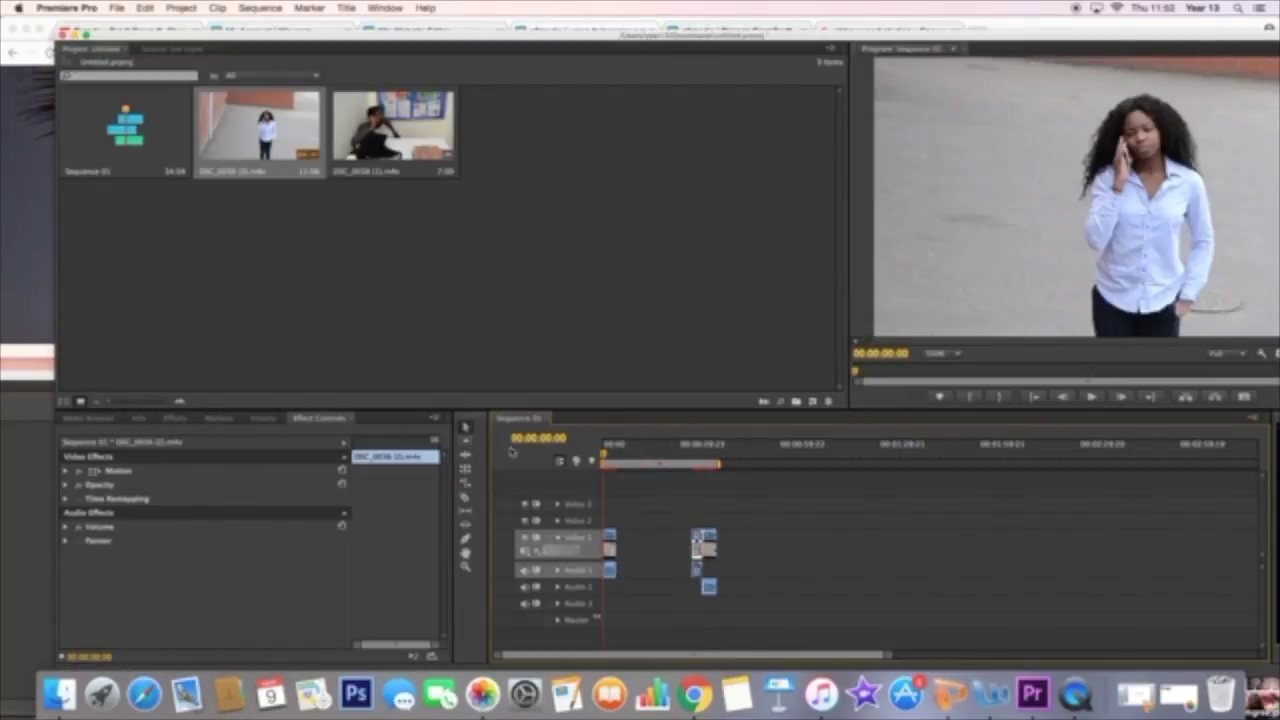
click(729, 541)
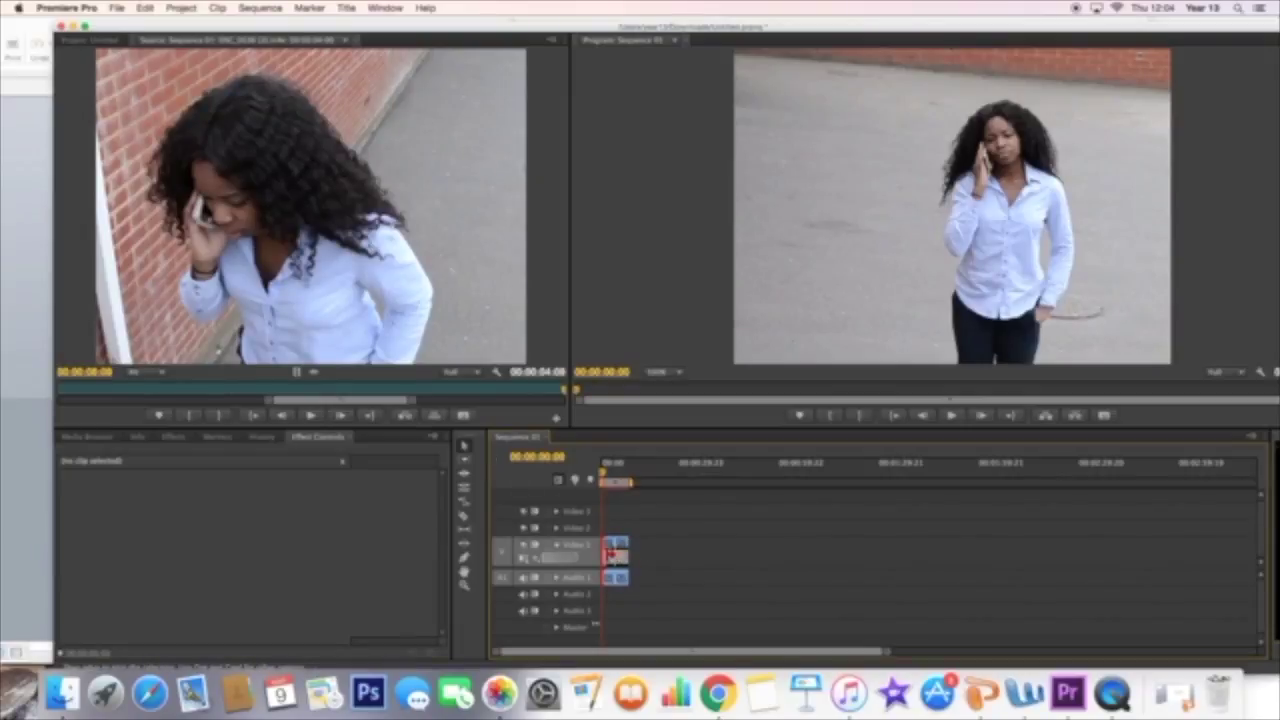
Step: Split the first timeline clip at about 2 seconds and the second clip at about 6 seconds with the Razor tool
click(610, 553)
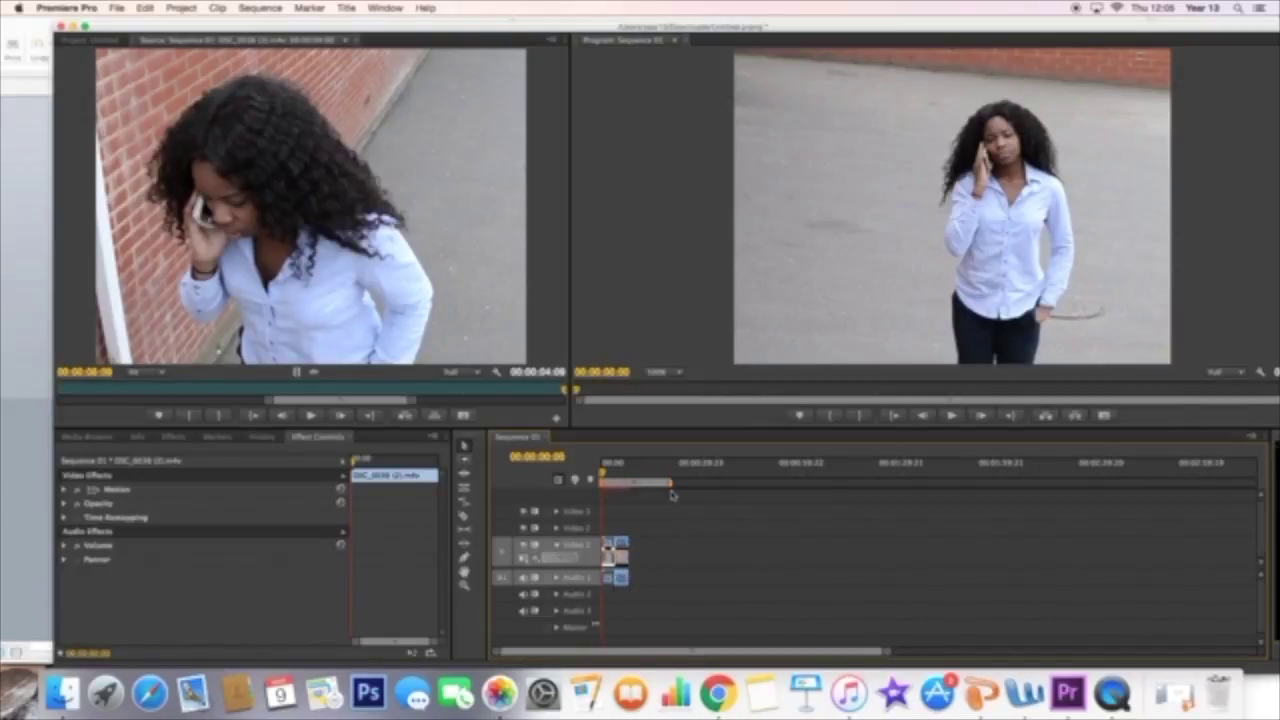
drag(886, 656, 733, 655)
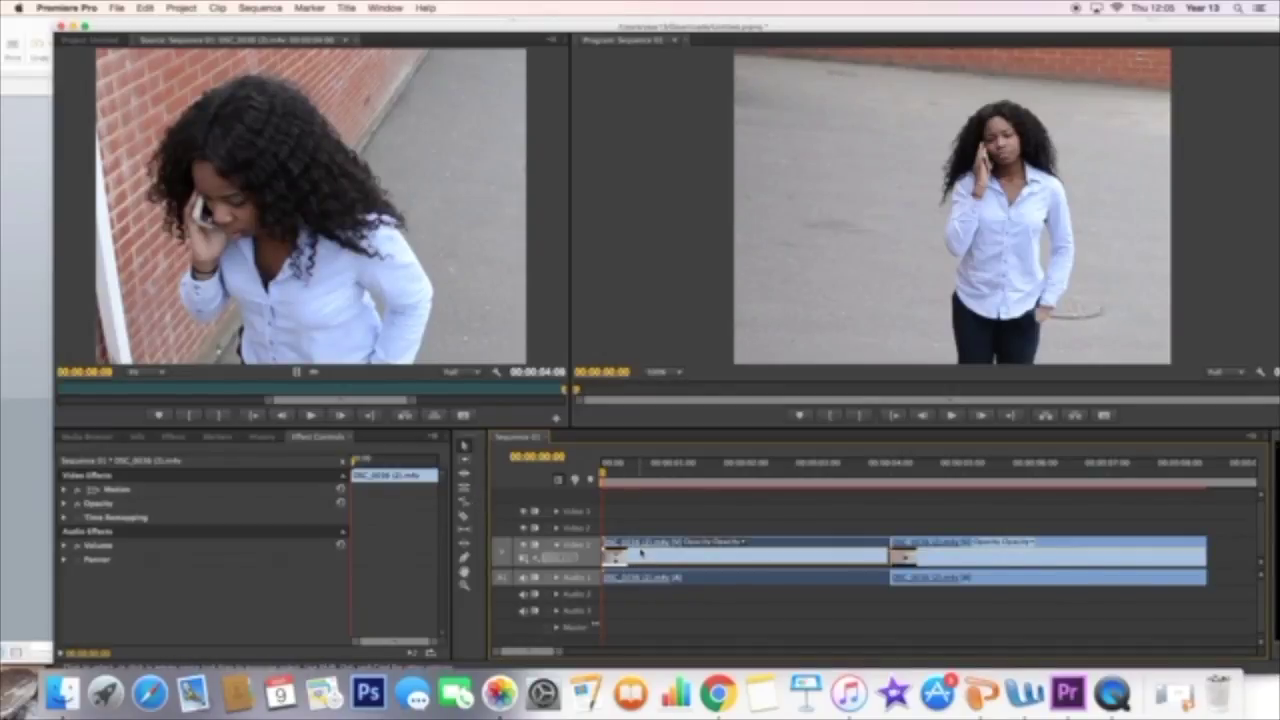
click(731, 557)
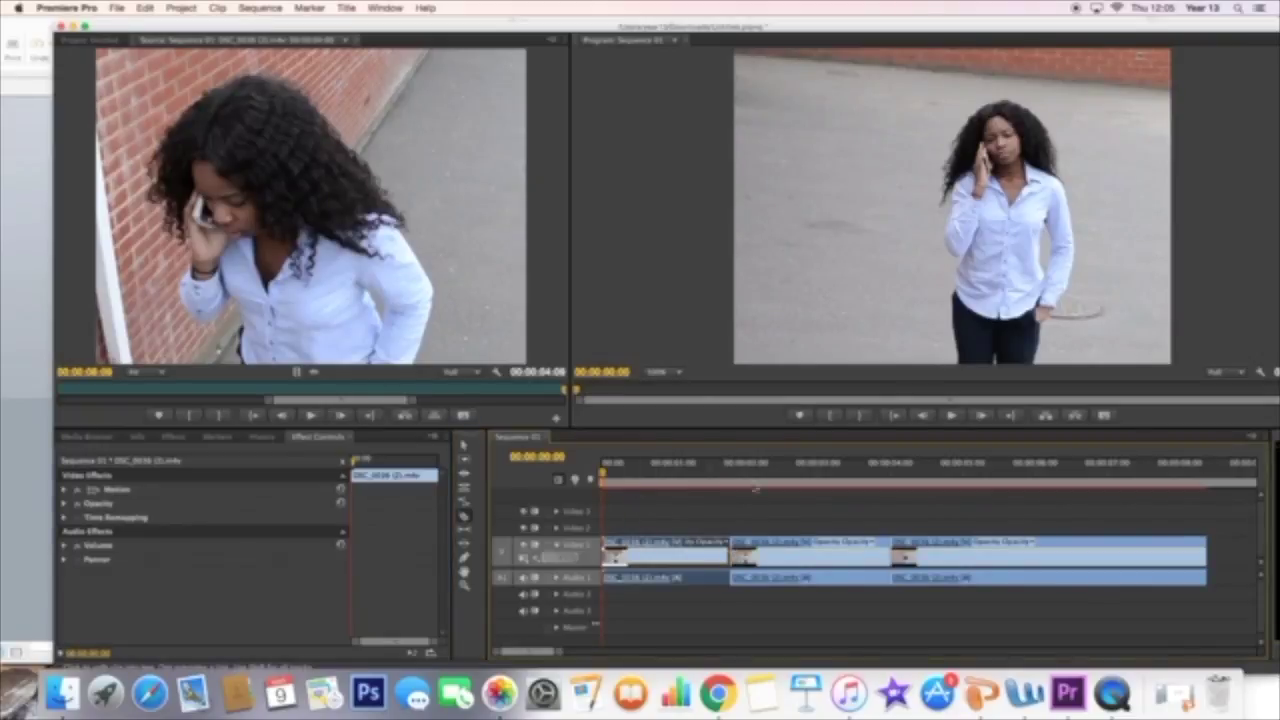
click(1034, 558)
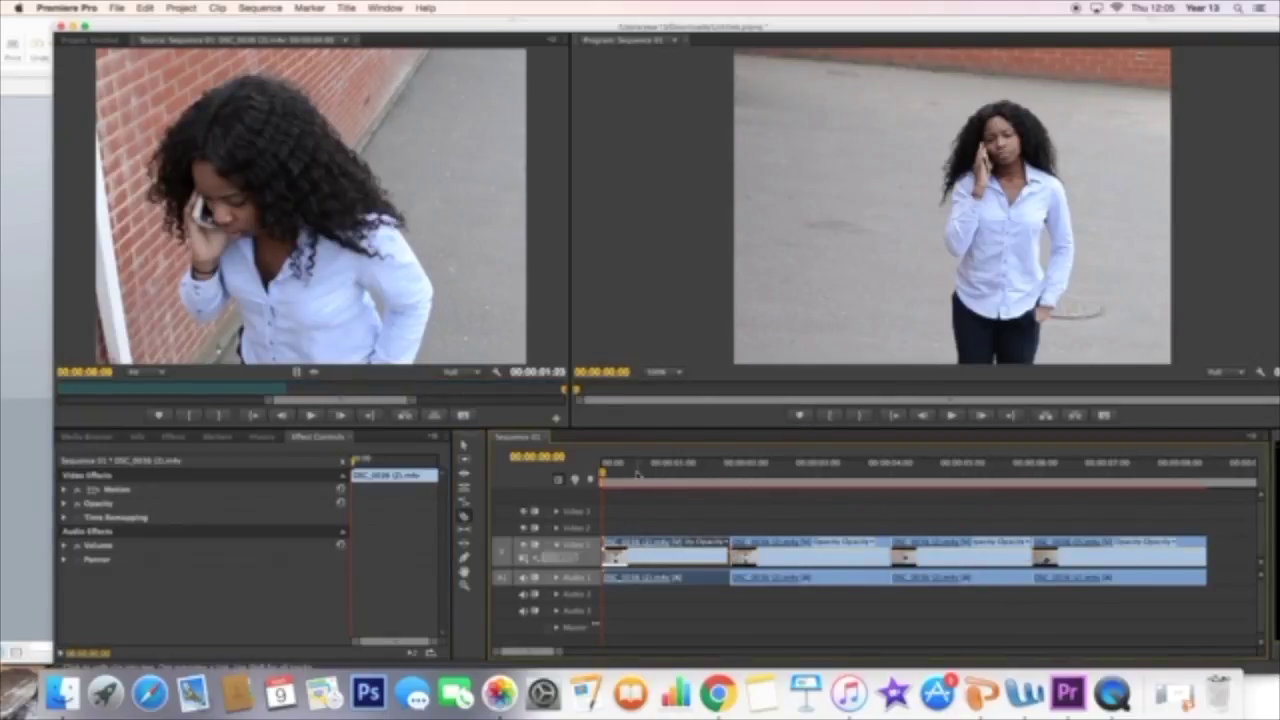
Step: Set the program monitor zoom to 25%, then recentre the first clip's image and scale it down to fit inside the black frame
click(464, 446)
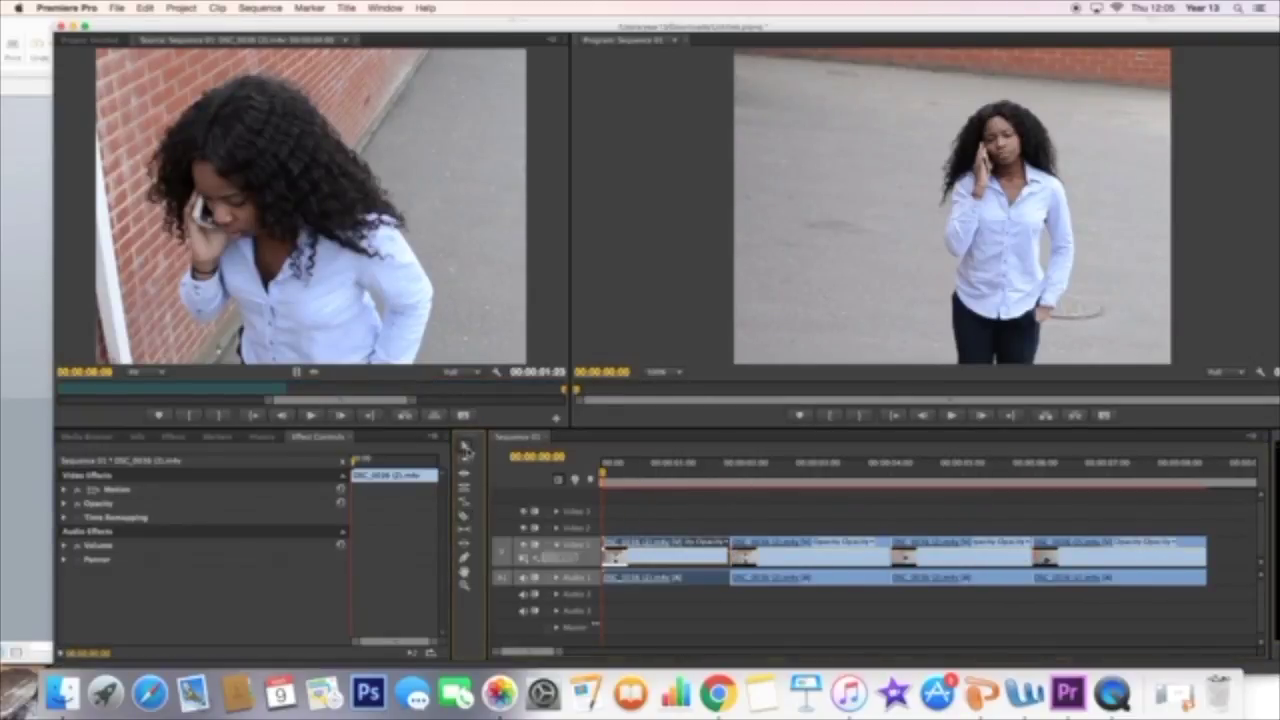
double_click(776, 558)
click(895, 318)
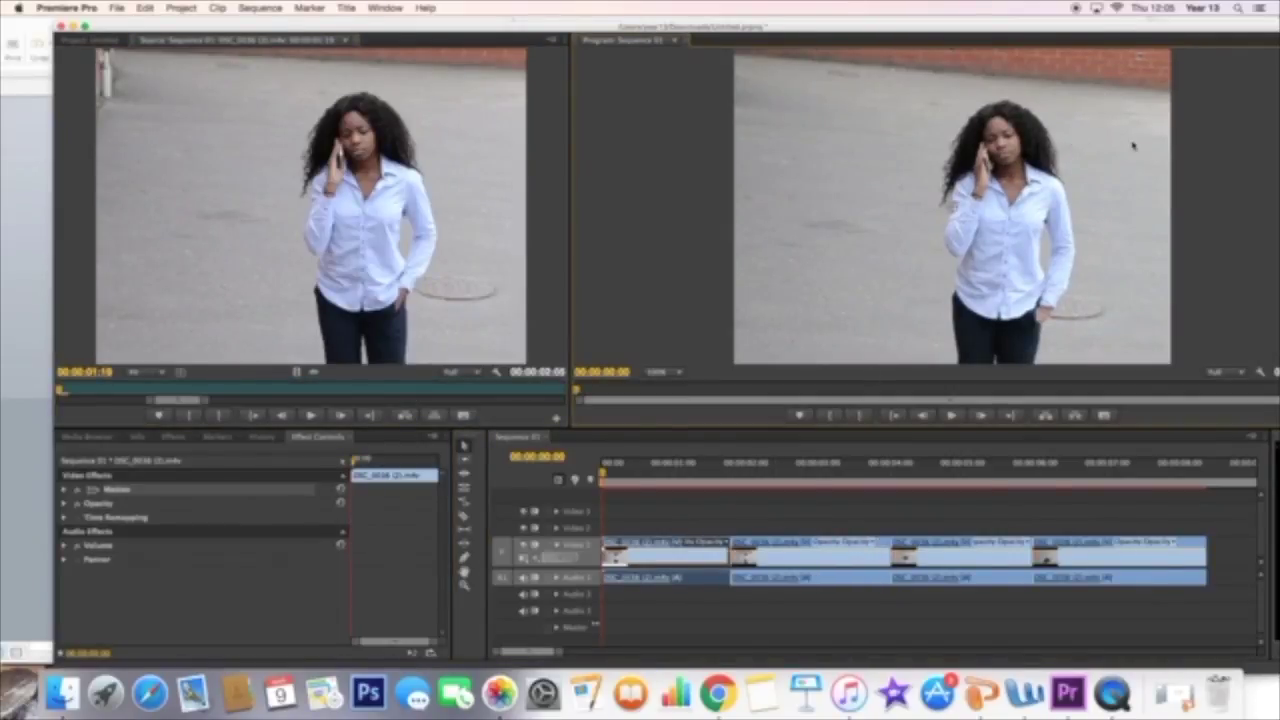
drag(1133, 146, 1125, 196)
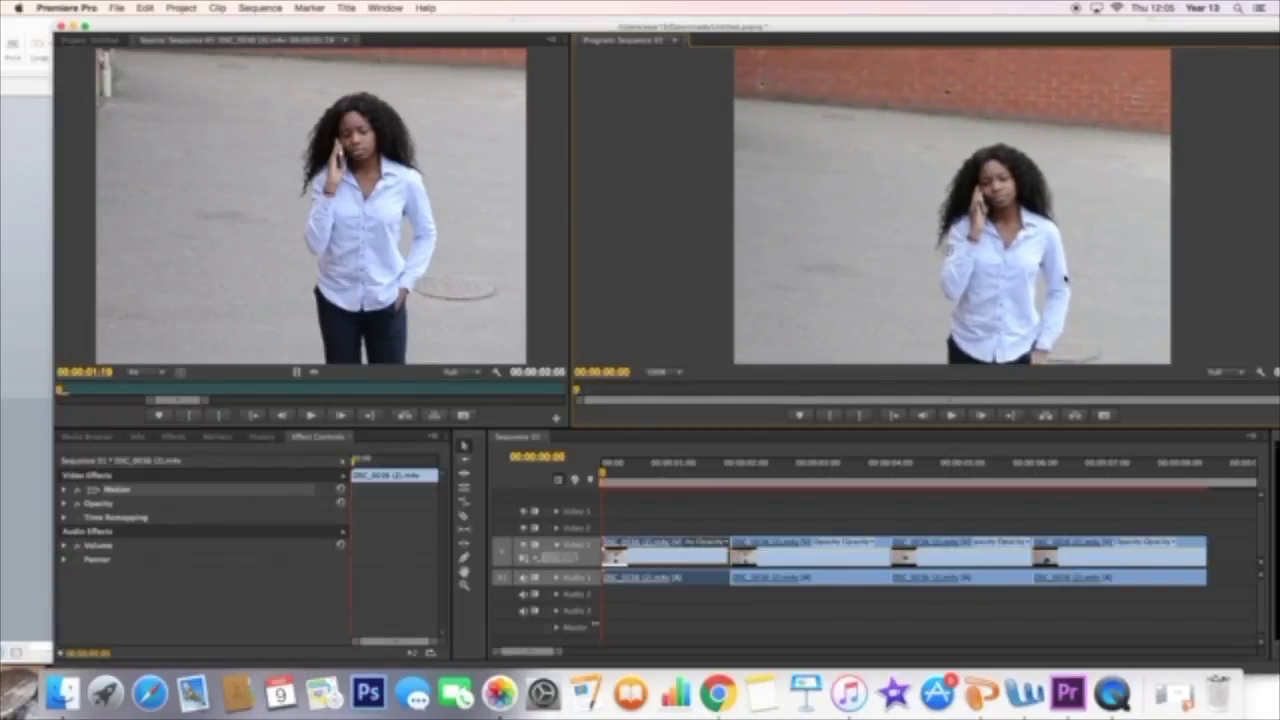
click(677, 374)
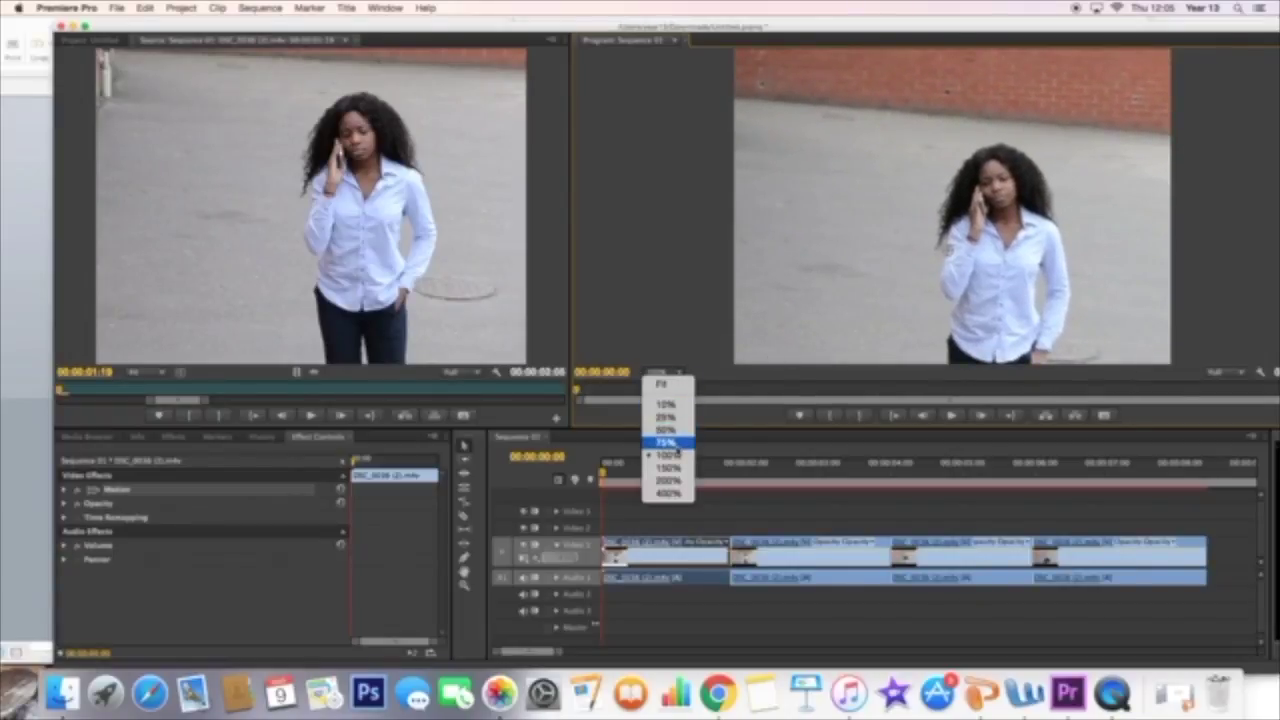
click(668, 420)
drag(931, 240, 951, 198)
drag(1066, 148, 979, 203)
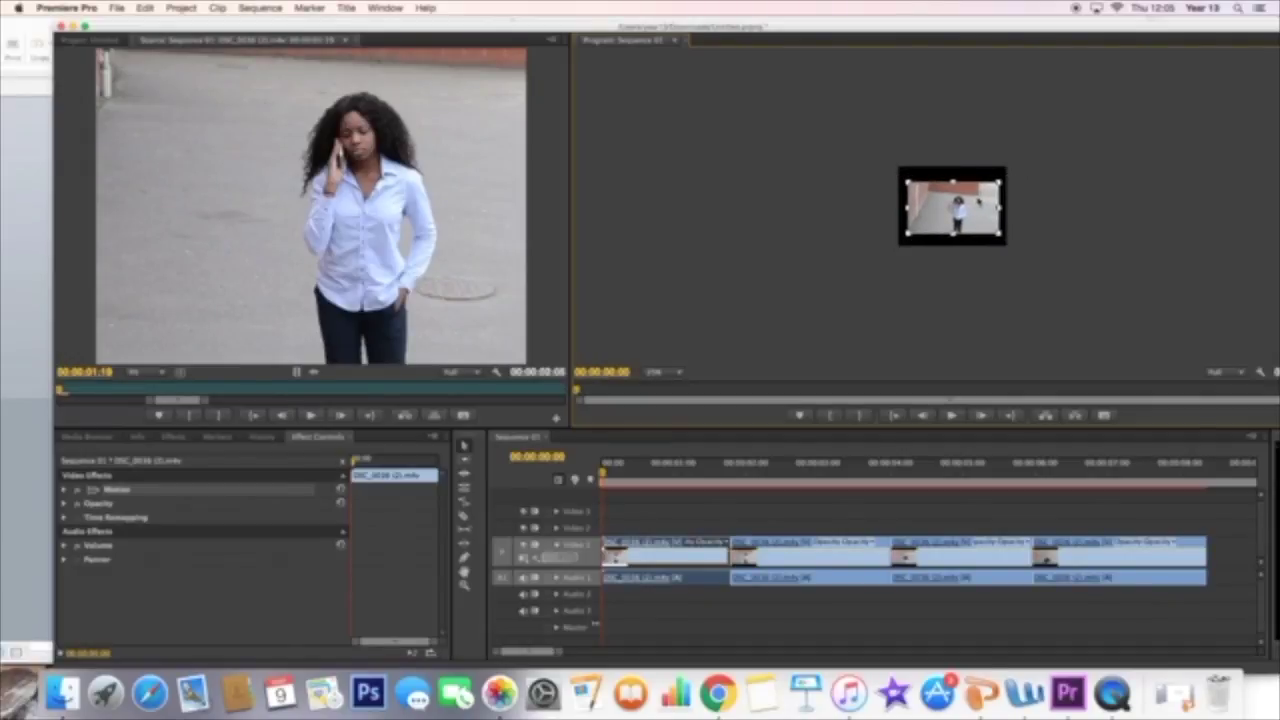
Step: Scale down the second clip's image so that it fits inside the black frame, with the playhead at 00:00:02:19
click(826, 549)
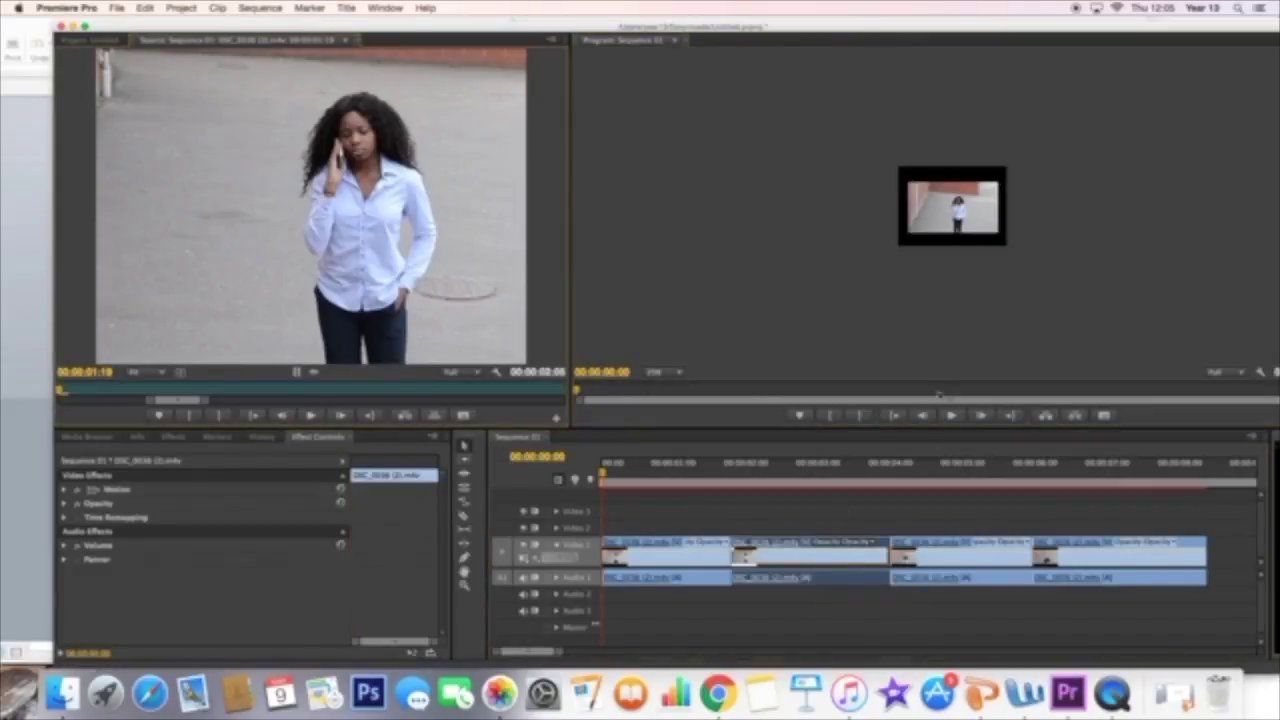
click(803, 465)
double_click(965, 228)
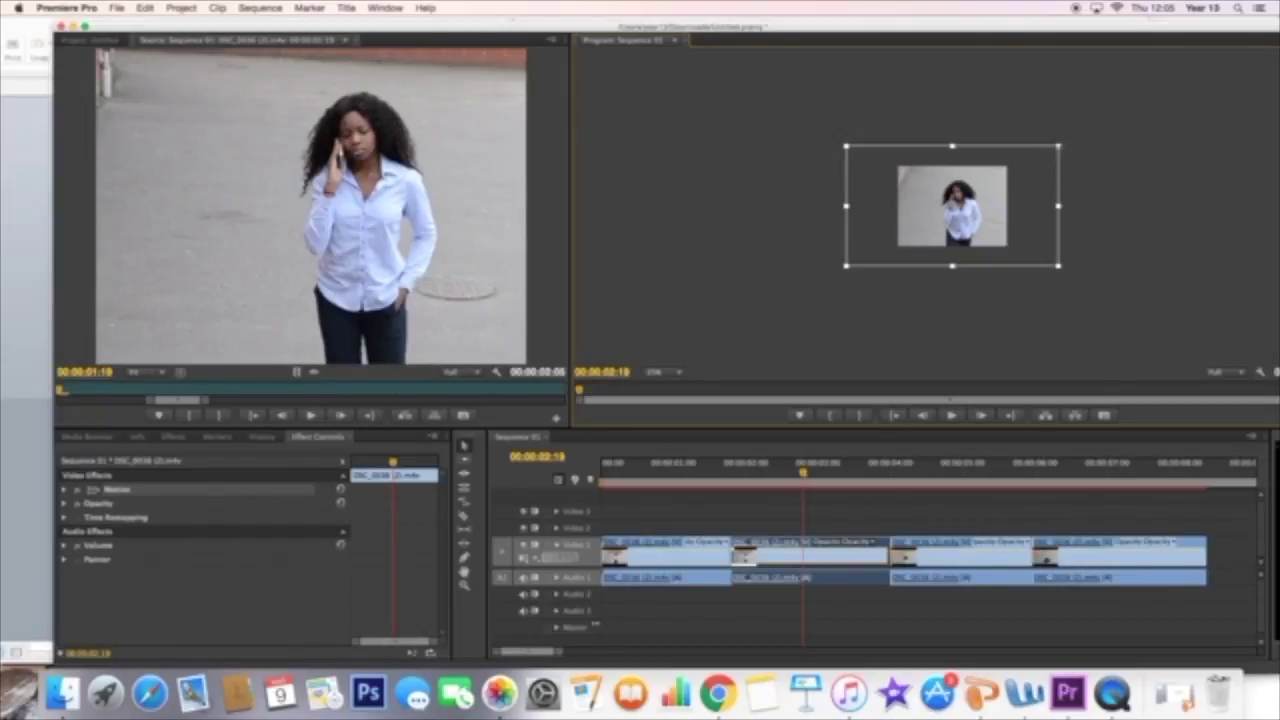
drag(1057, 147, 994, 180)
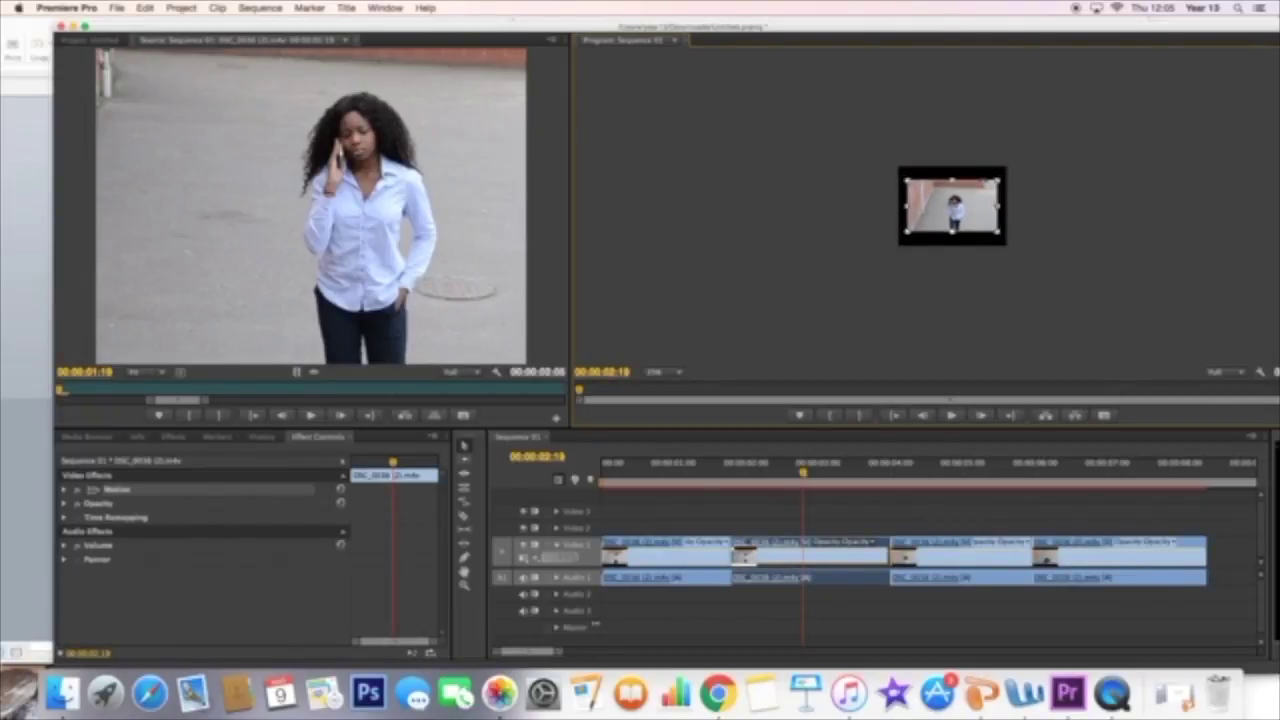
Step: Scale down the third clip's image to about half the width of the black frame, with the playhead over that clip
double_click(985, 550)
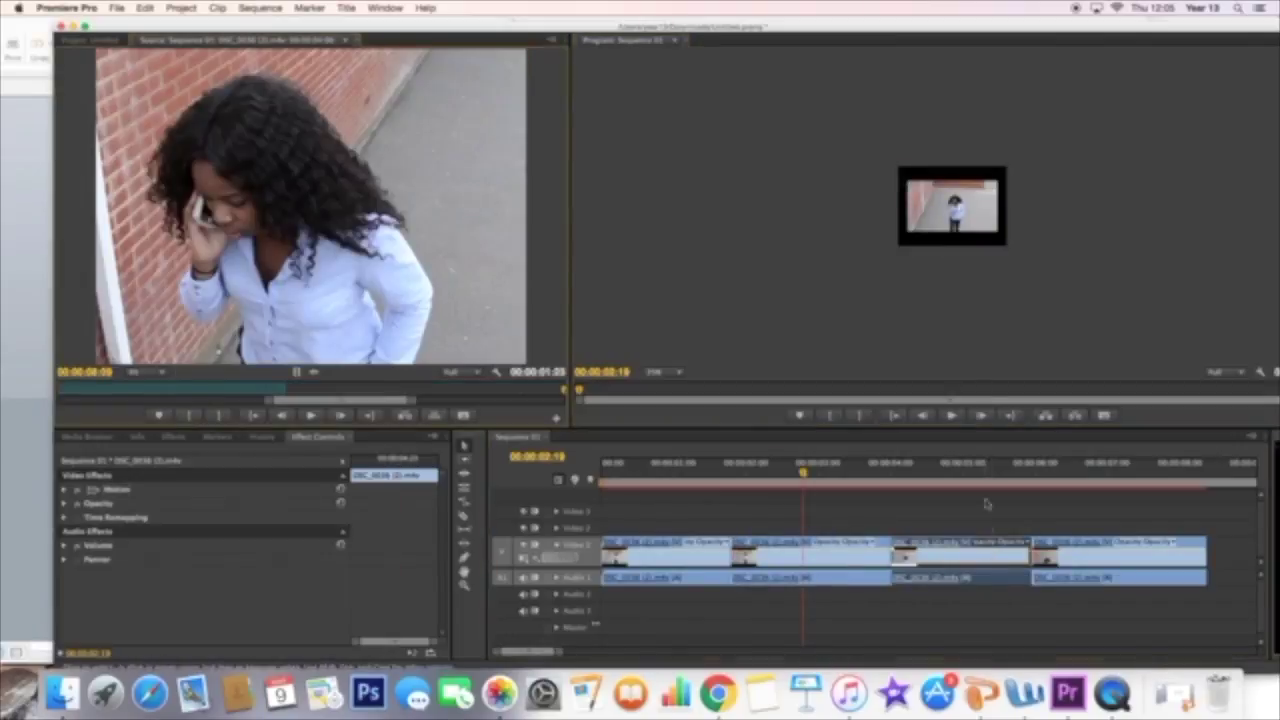
click(951, 471)
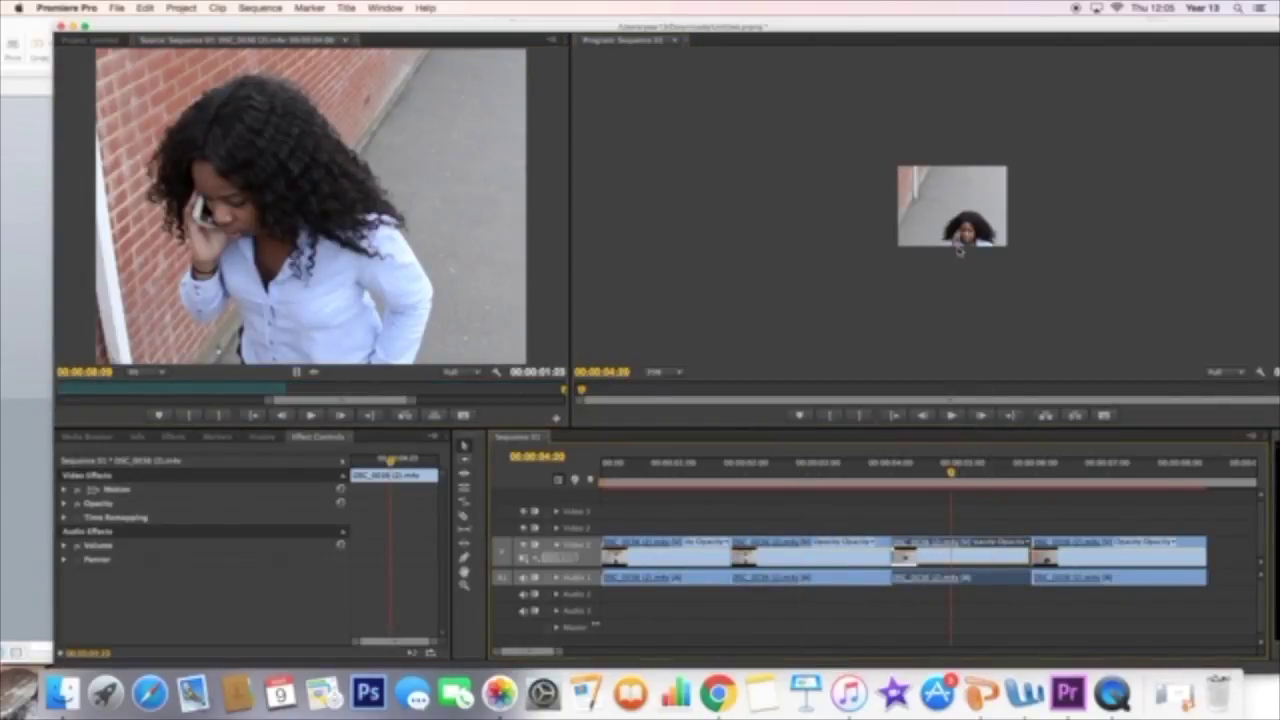
click(988, 186)
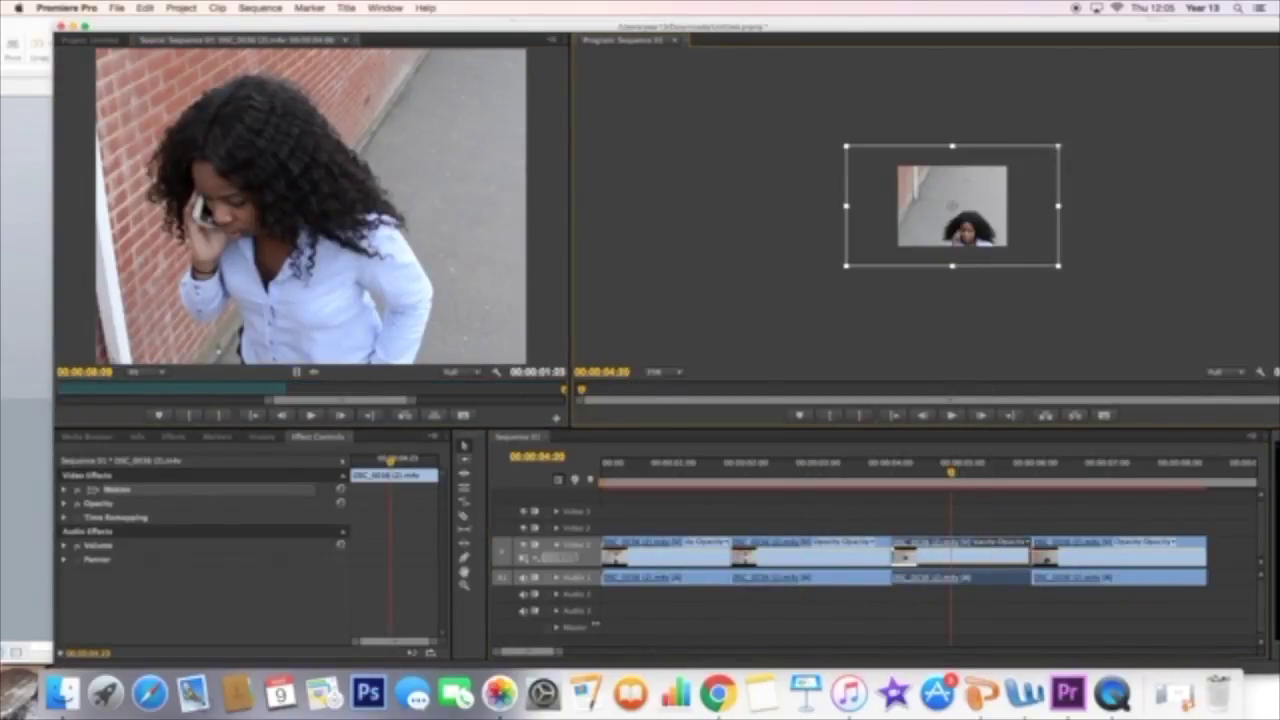
drag(1058, 146, 982, 189)
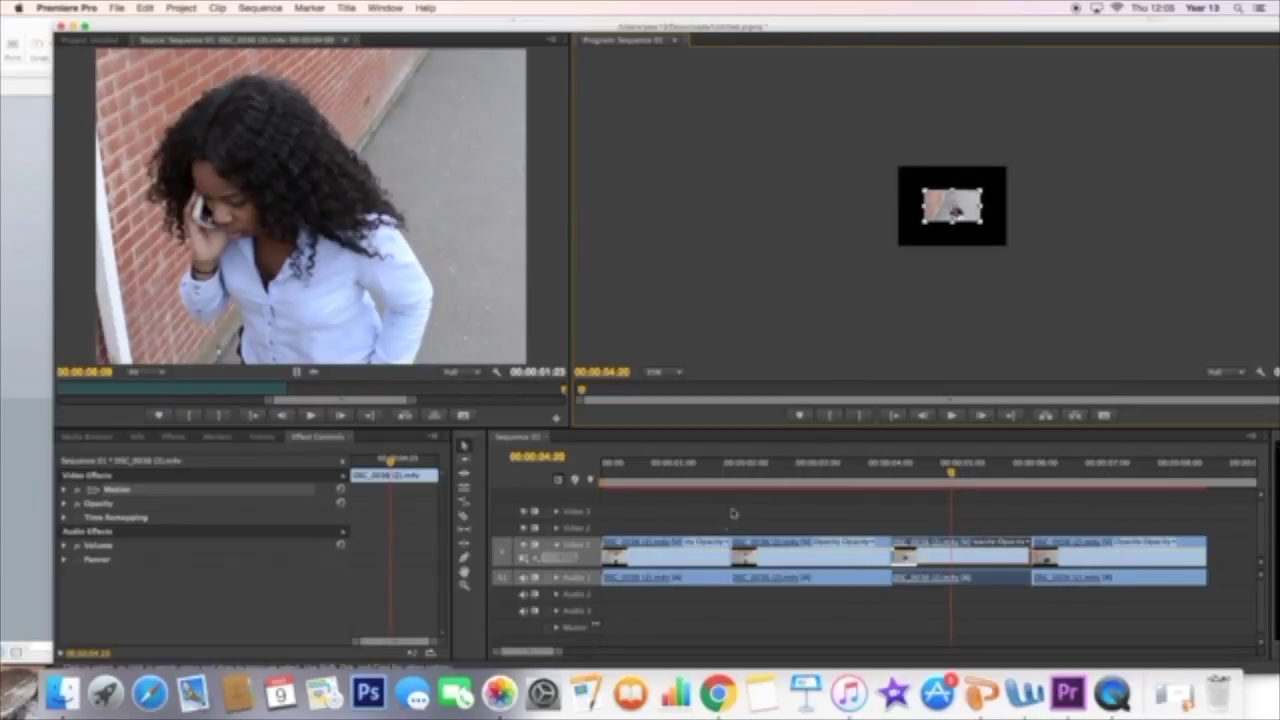
Step: Enlarge the first clip's image beyond the frame edges, then play the sequence from the start
click(682, 560)
click(676, 479)
click(664, 480)
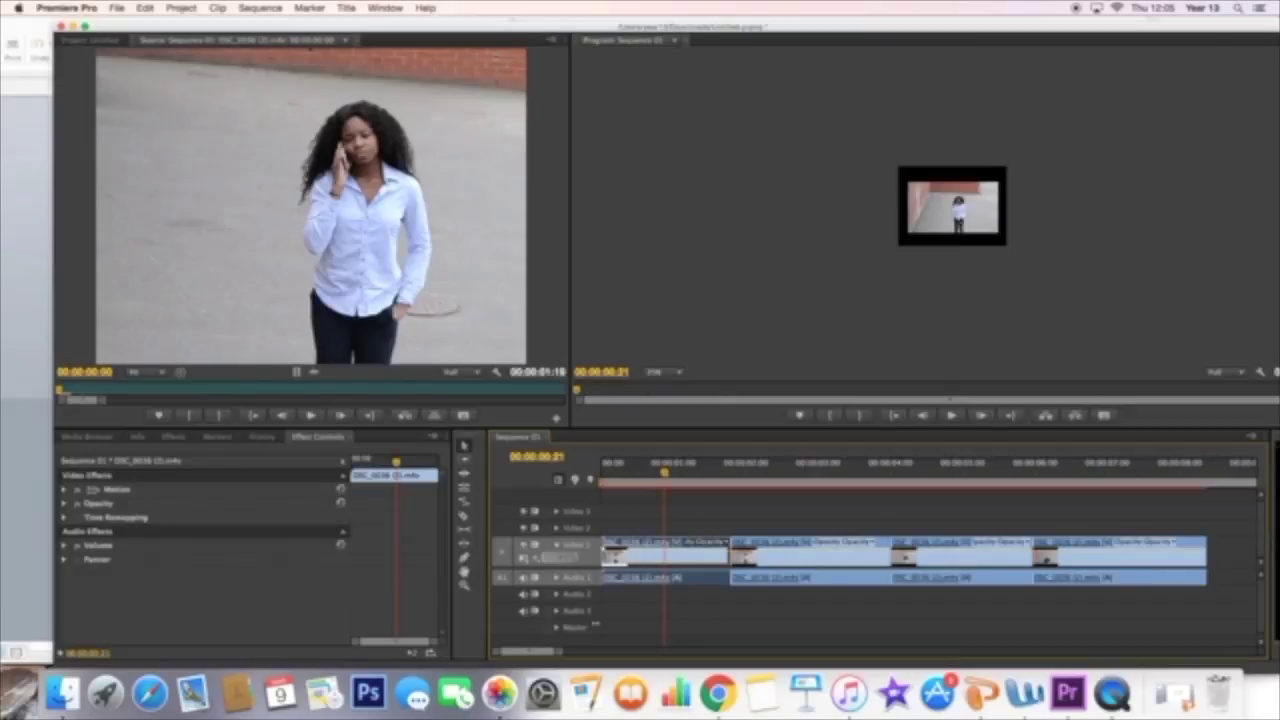
double_click(957, 203)
drag(999, 234, 1031, 251)
drag(677, 474, 602, 473)
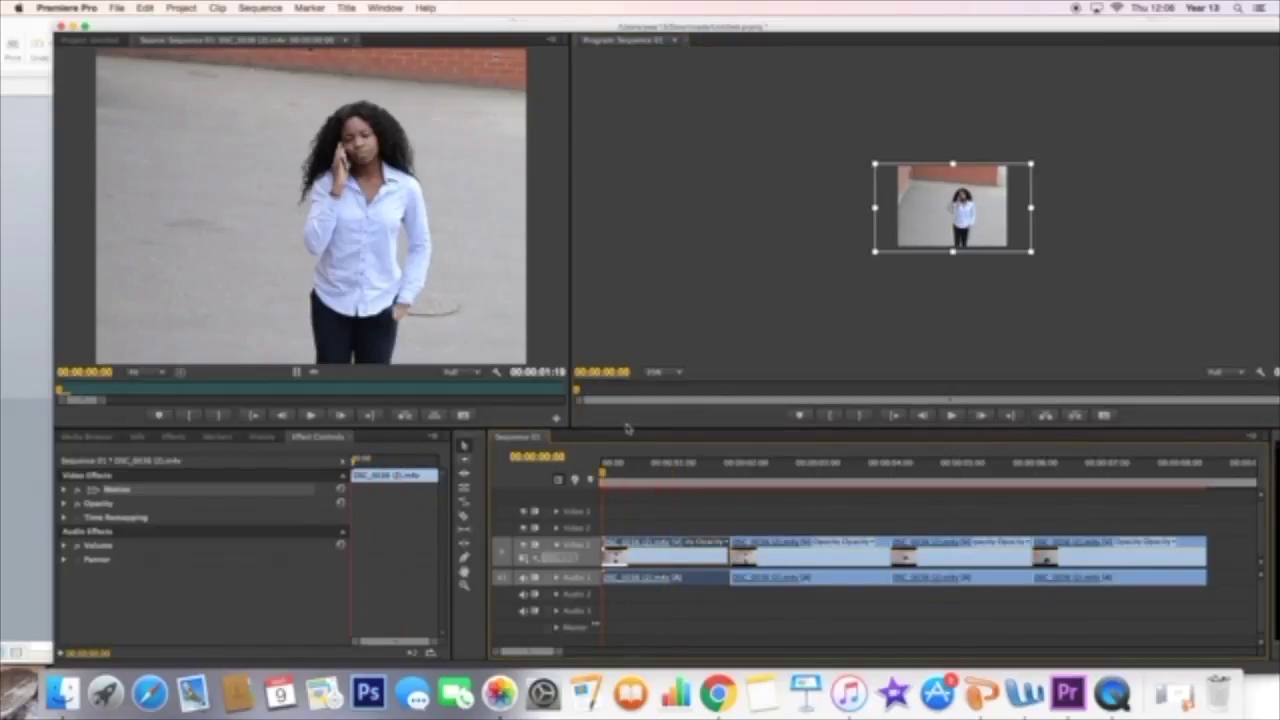
key(space)
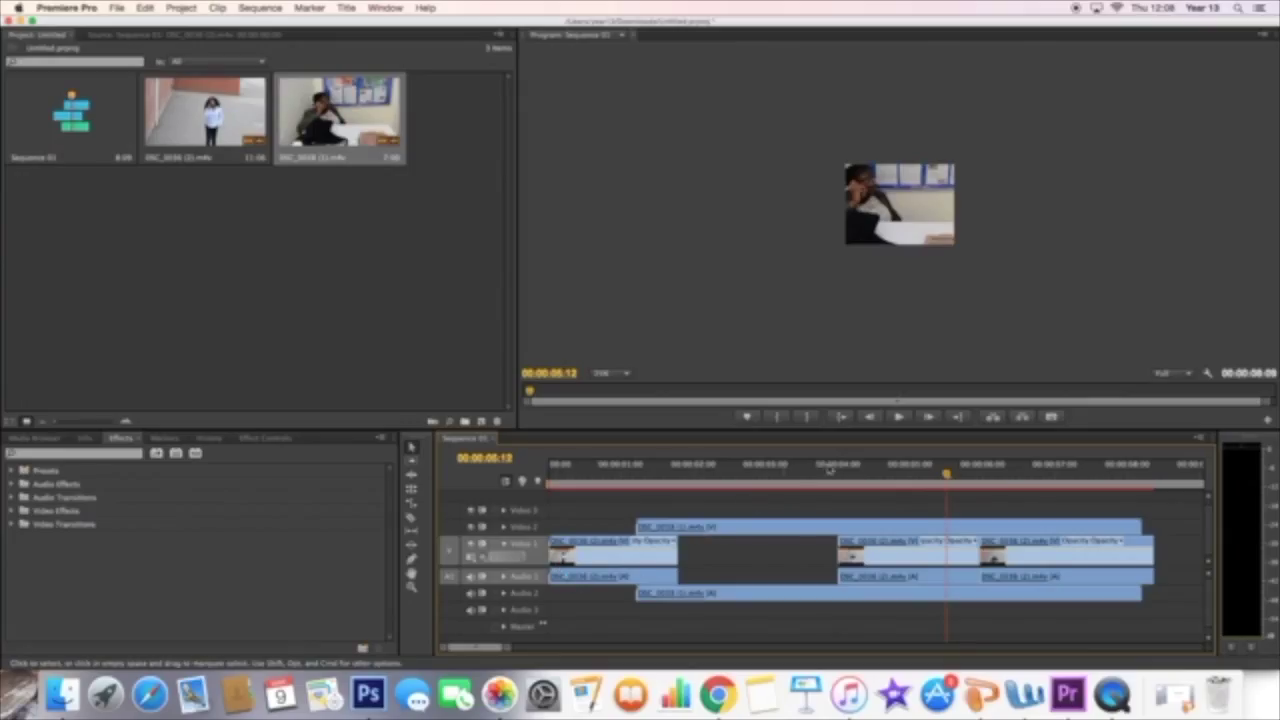
Step: Set the program monitor zoom to 100% and play the sequence from 00:00:00:10
click(612, 373)
click(617, 452)
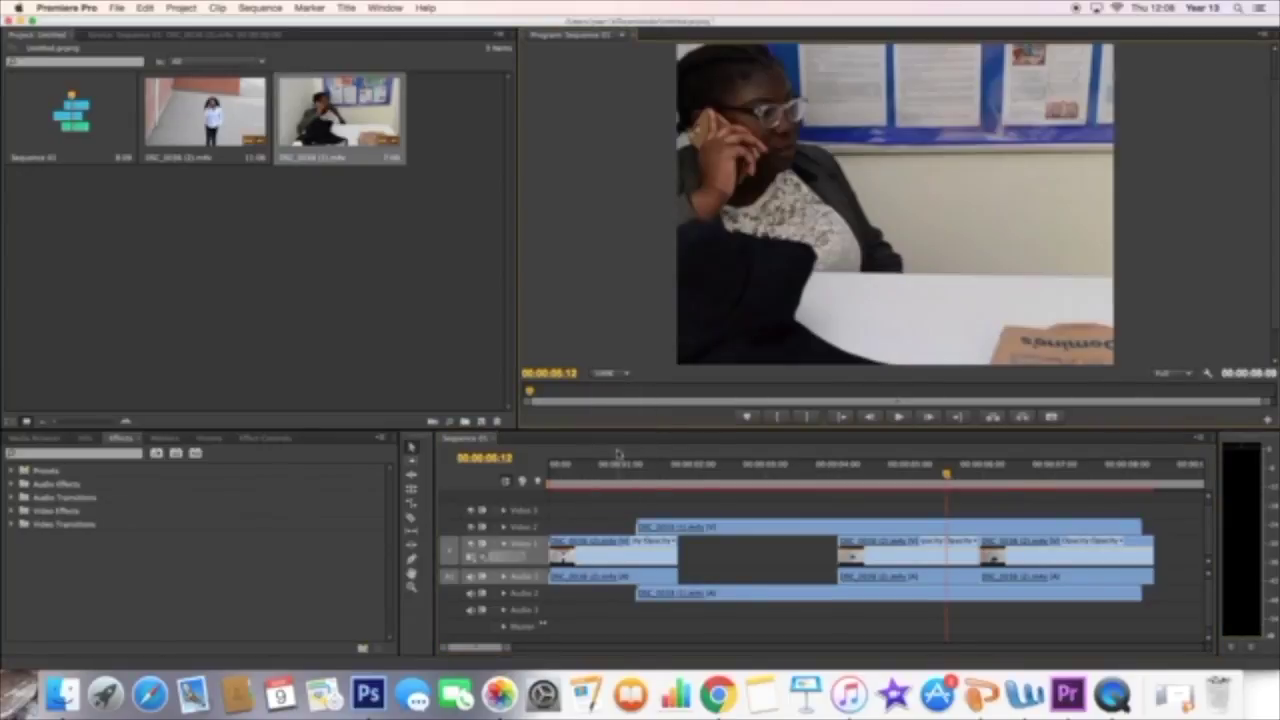
click(602, 543)
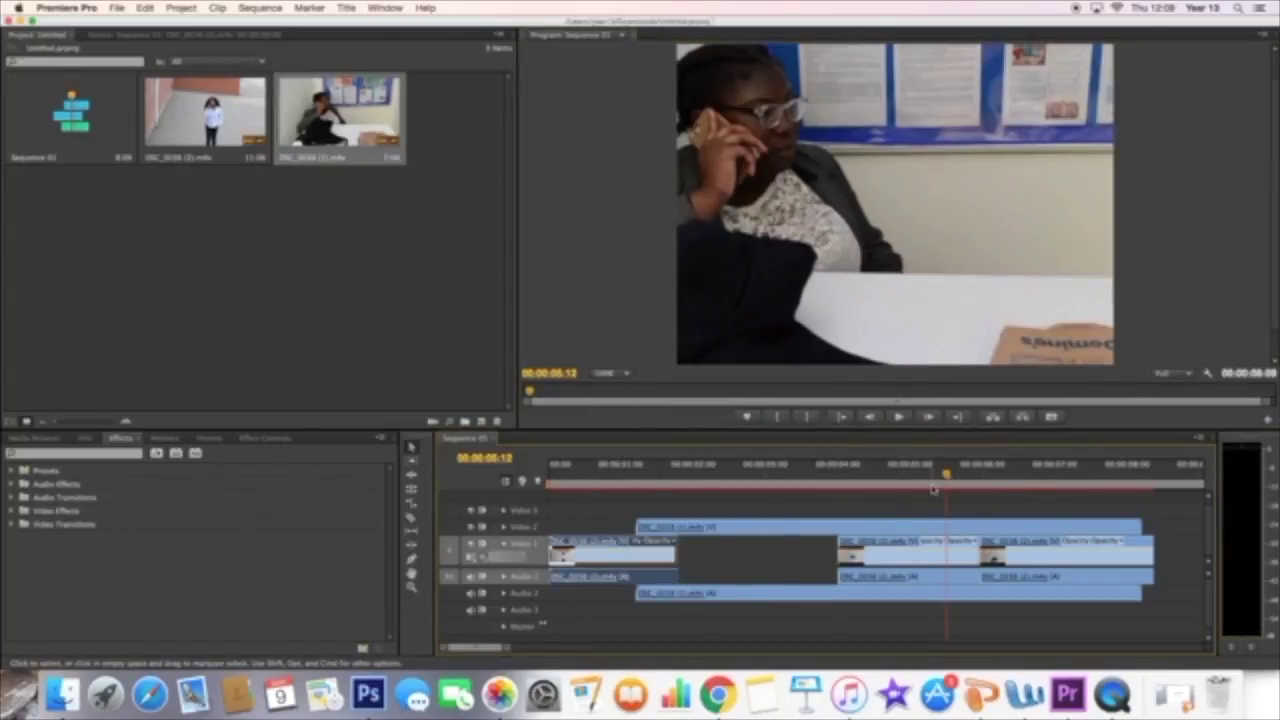
drag(946, 475, 579, 550)
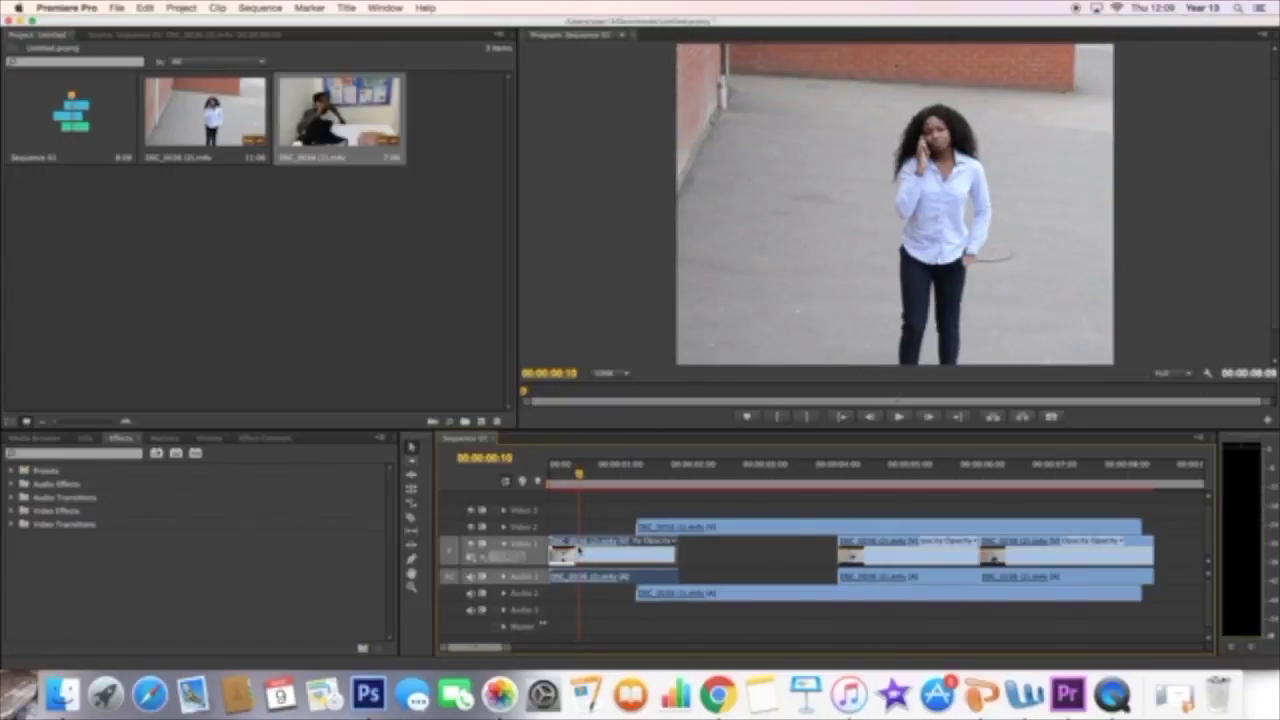
click(898, 417)
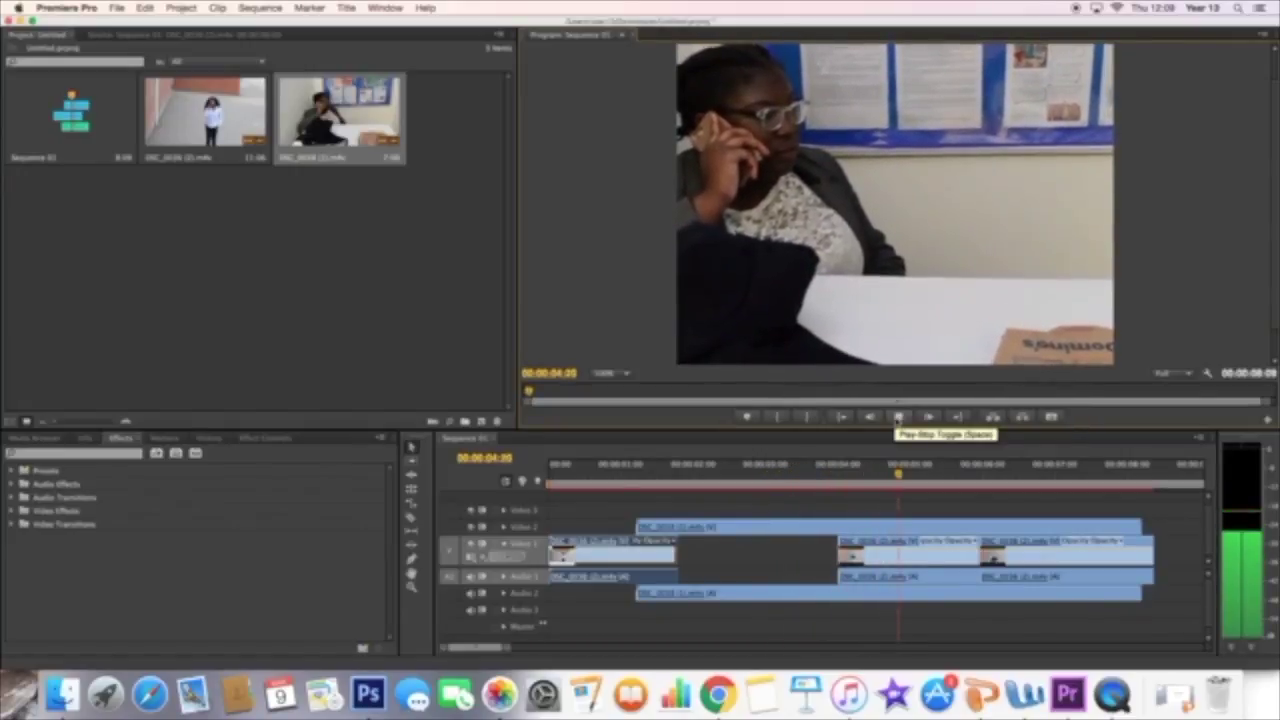
Step: Trim the end of the DSC_0038 (1).m4v clip on Video 2 back to about 4 seconds, where the next Video 1 clip starts
click(930, 567)
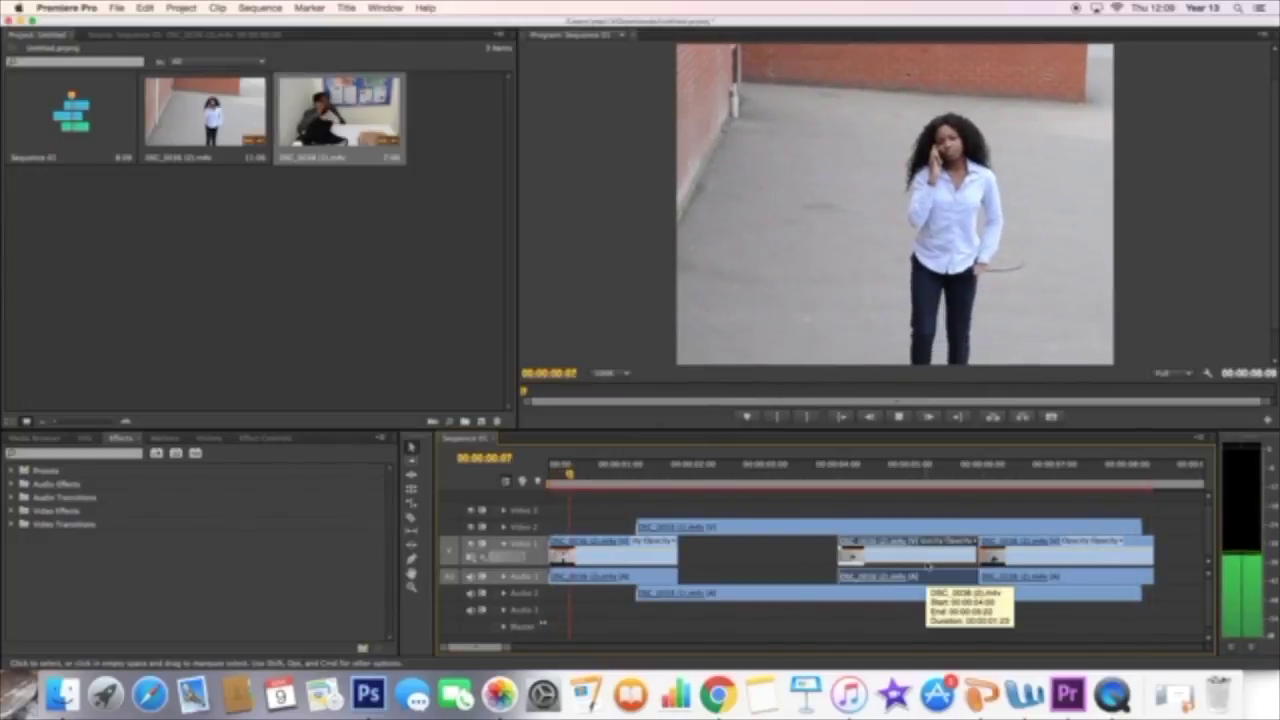
click(1094, 531)
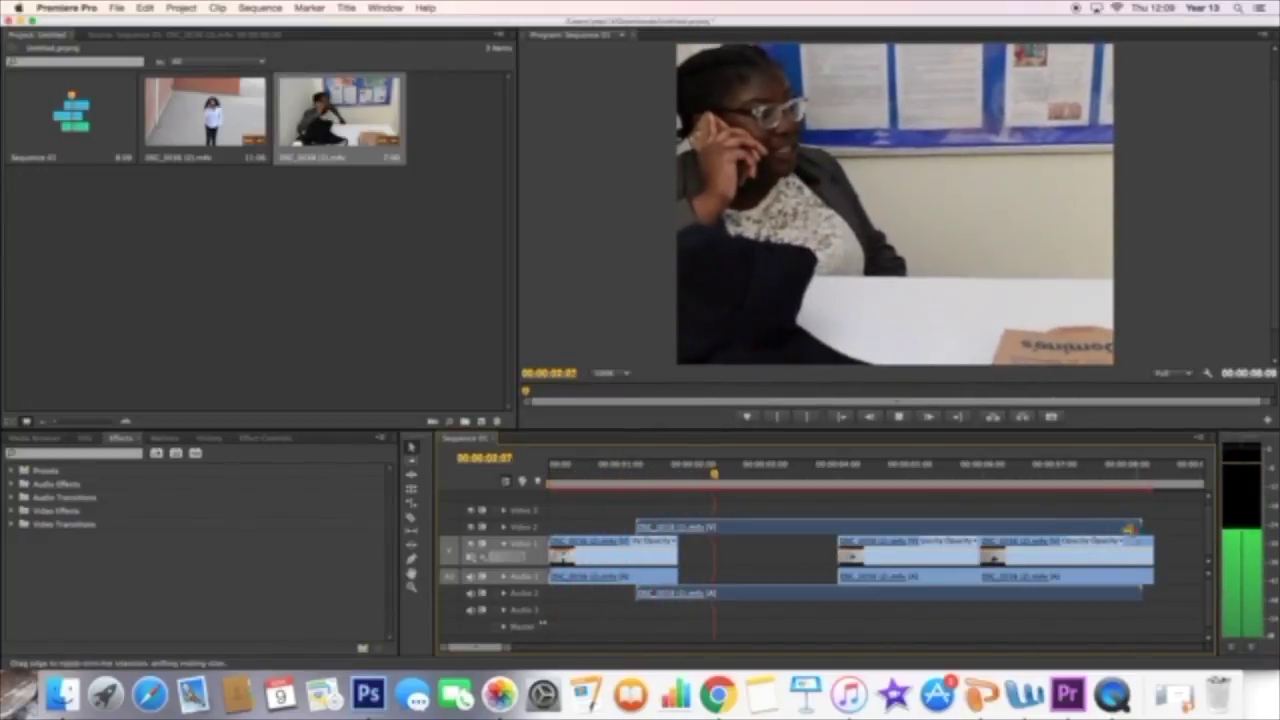
drag(1138, 523, 838, 531)
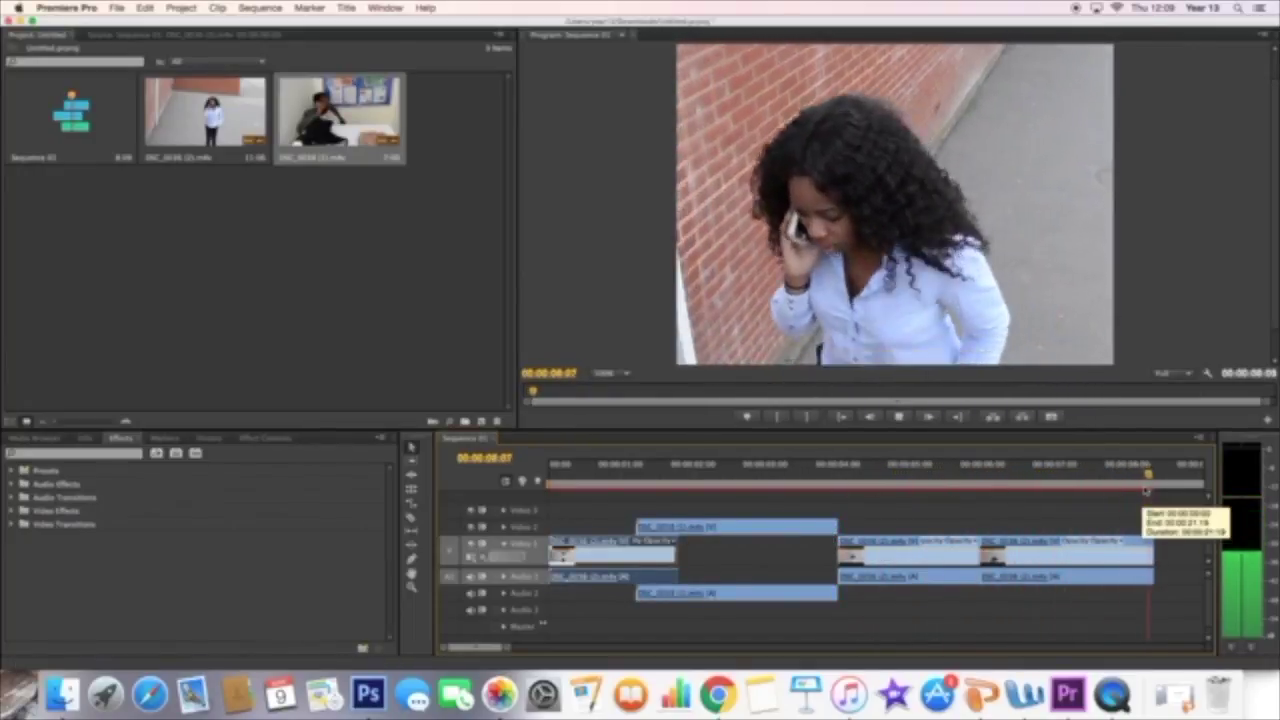
Step: Play the sequence from shortly before the one-second mark through all the cuts and stop over the last clip
drag(1148, 483, 604, 480)
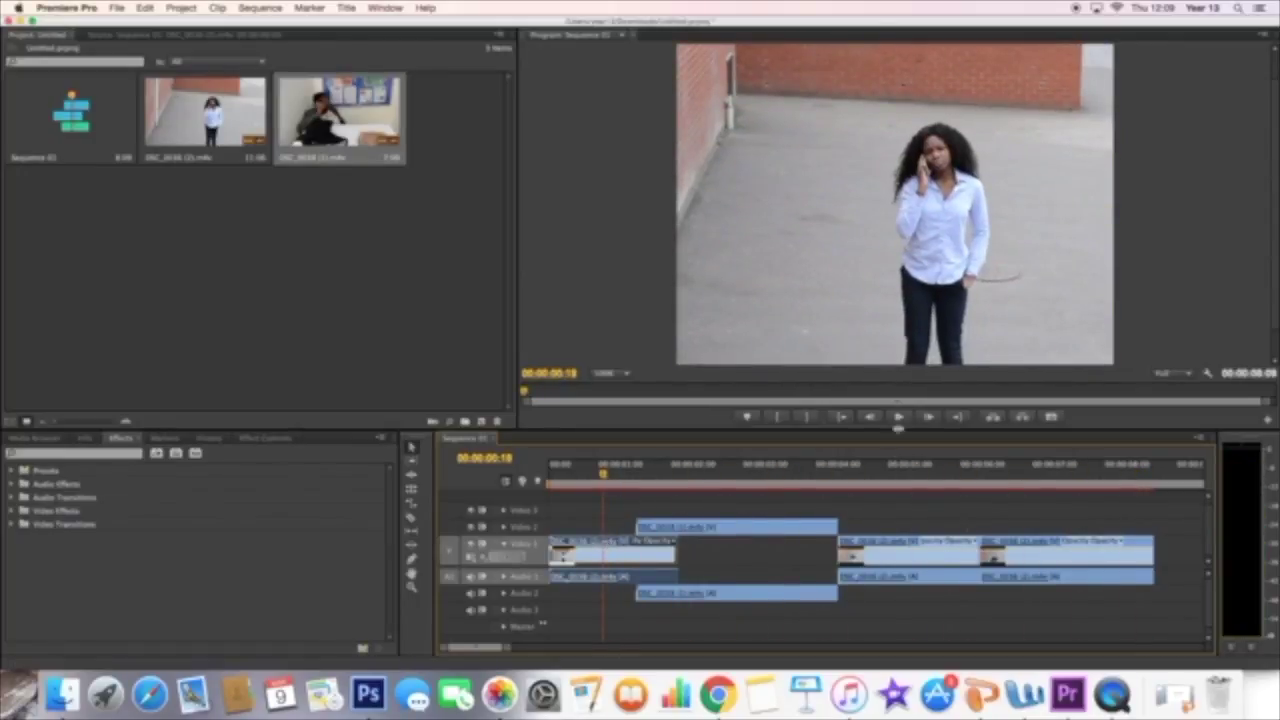
click(899, 418)
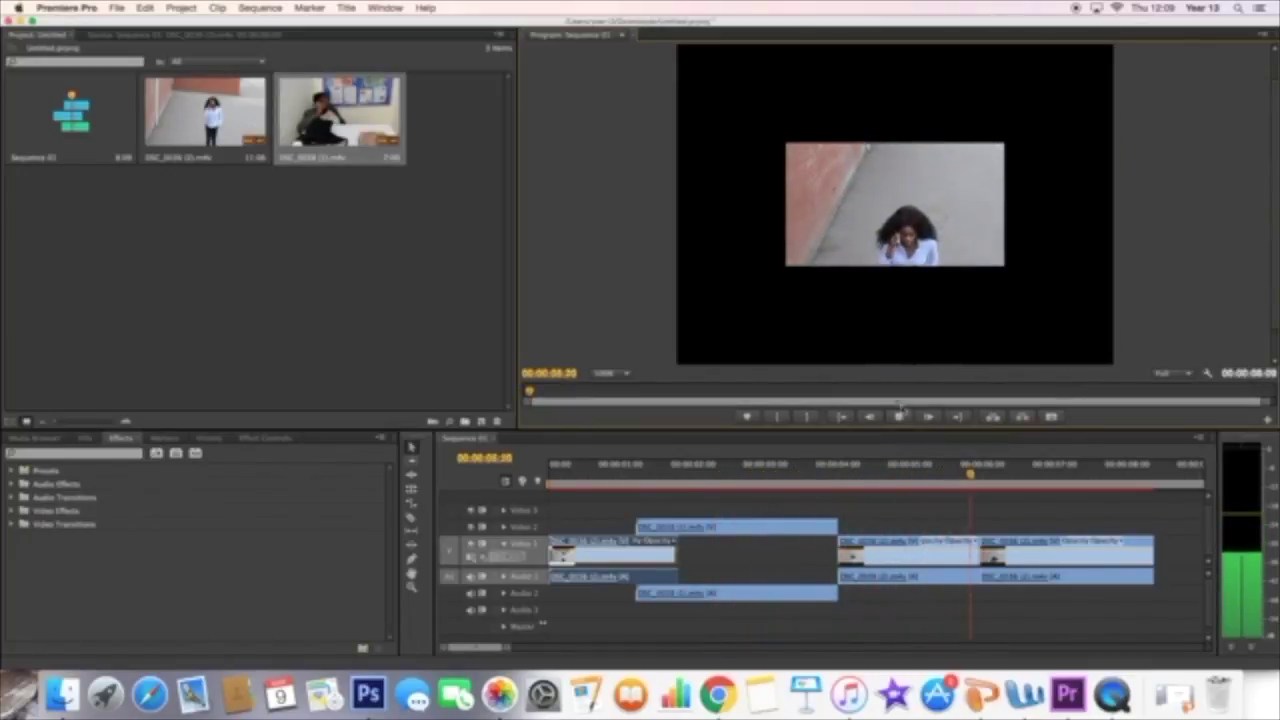
click(905, 418)
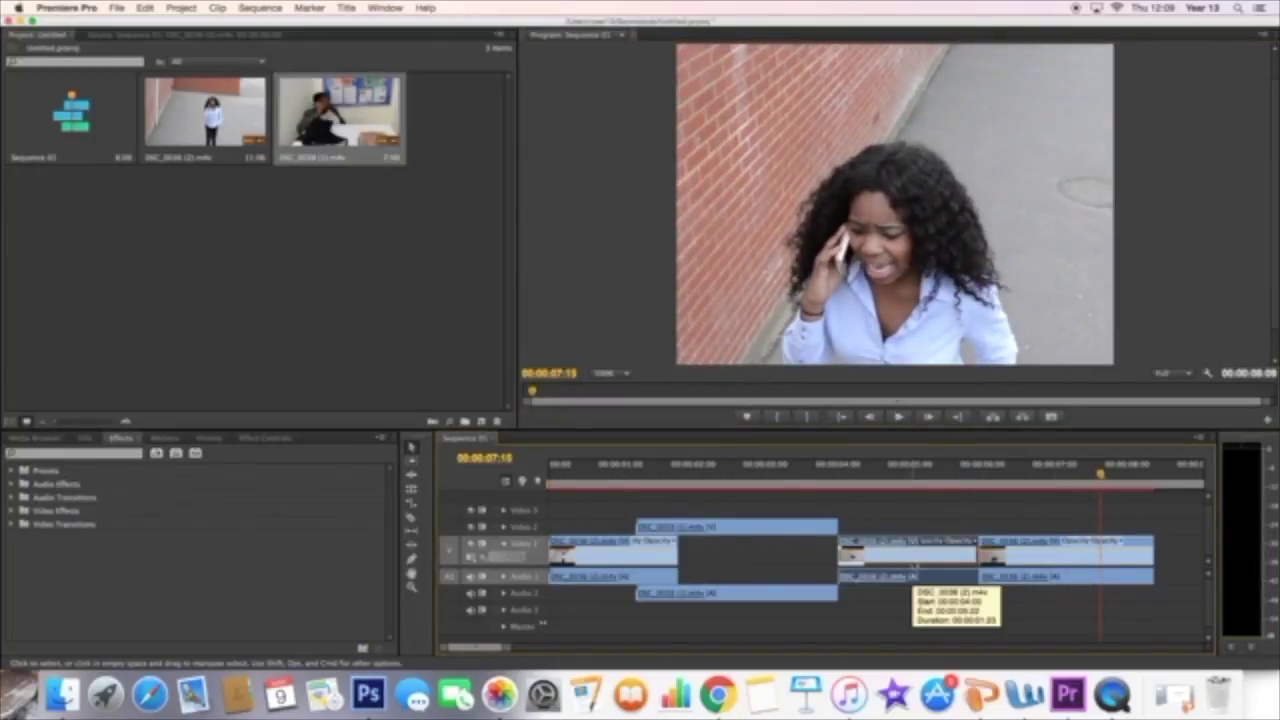
Step: Delete the scaled-down third clip, move the last Video 1 clip back to start at 00:00:04:00, and play the sequence from near its start
mouse_move(910, 575)
mouse_down()
mouse_move(1060, 575)
mouse_move(891, 571)
mouse_up()
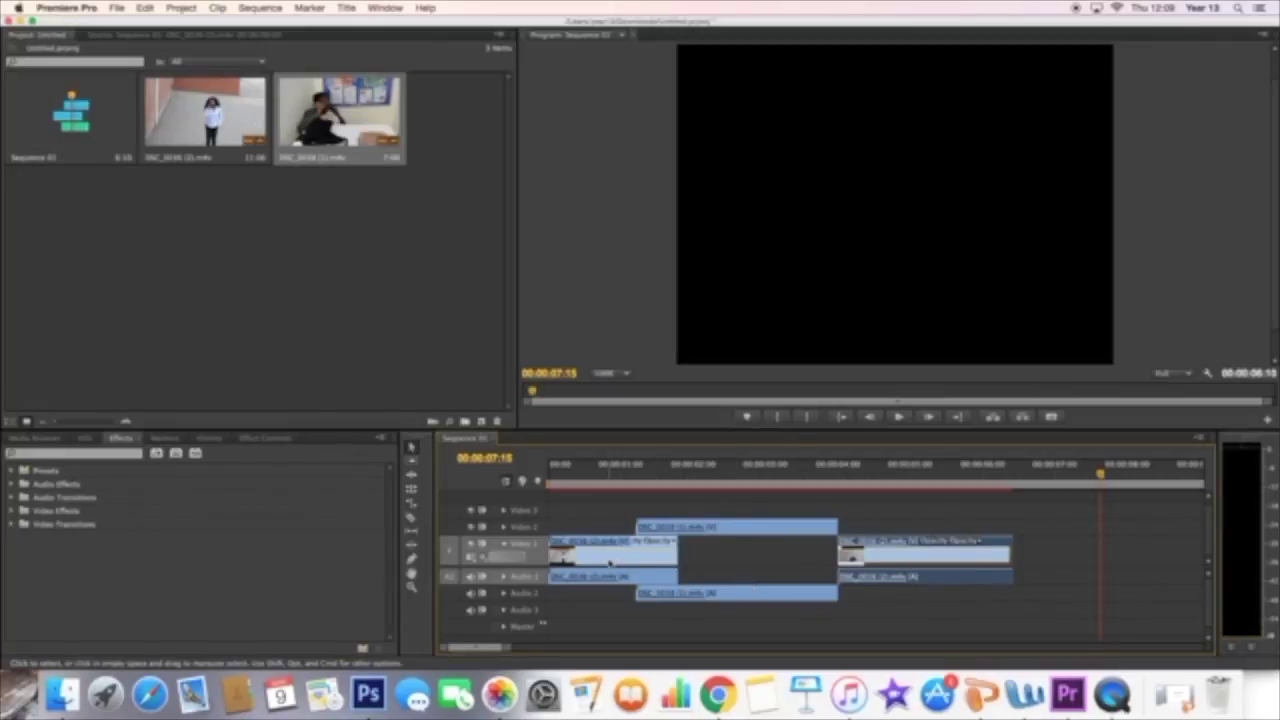
click(589, 521)
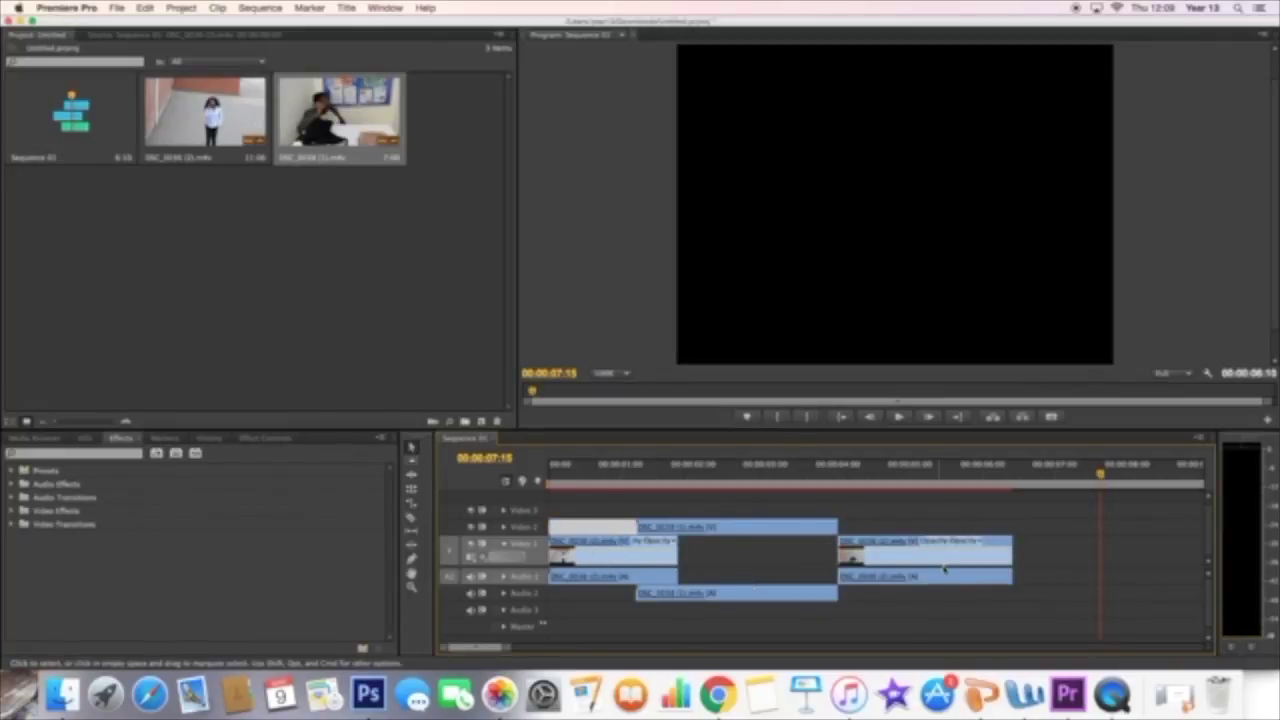
drag(1101, 476, 588, 555)
key(space)
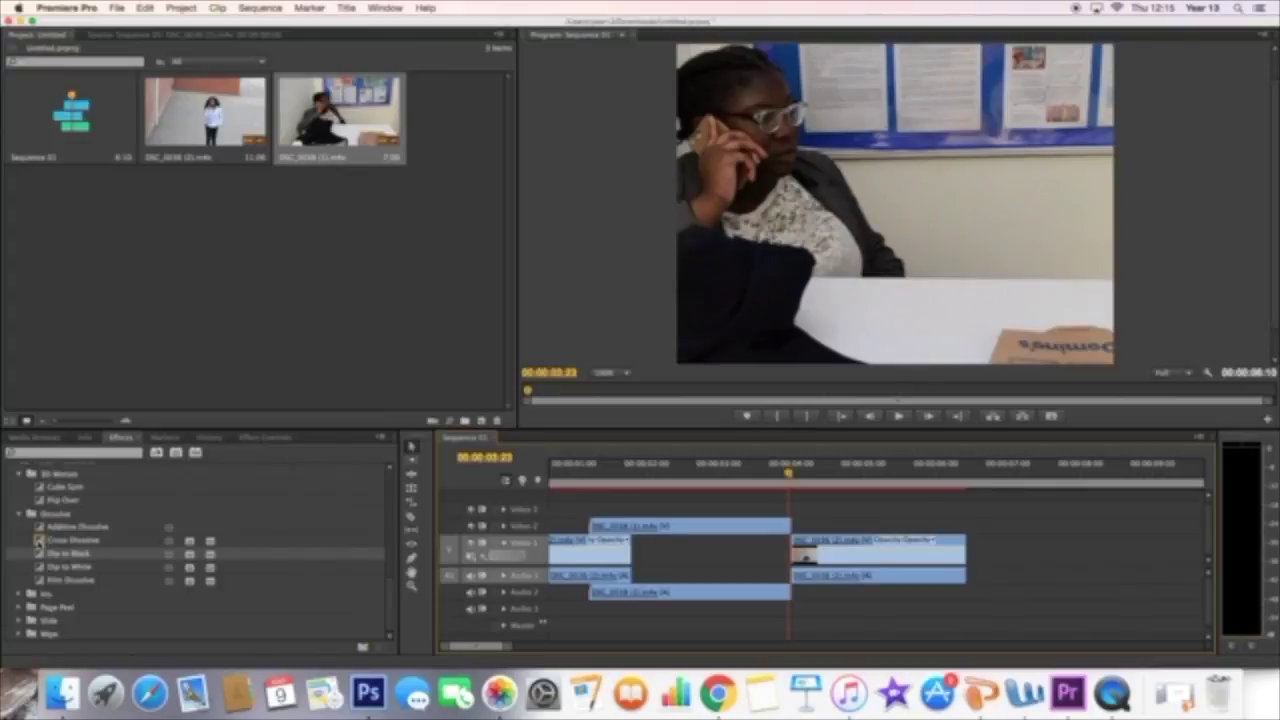
Step: Apply a Cross Dissolve to the start of the Video 2 clip, then play the sequence from 00:00:00:00
click(60, 540)
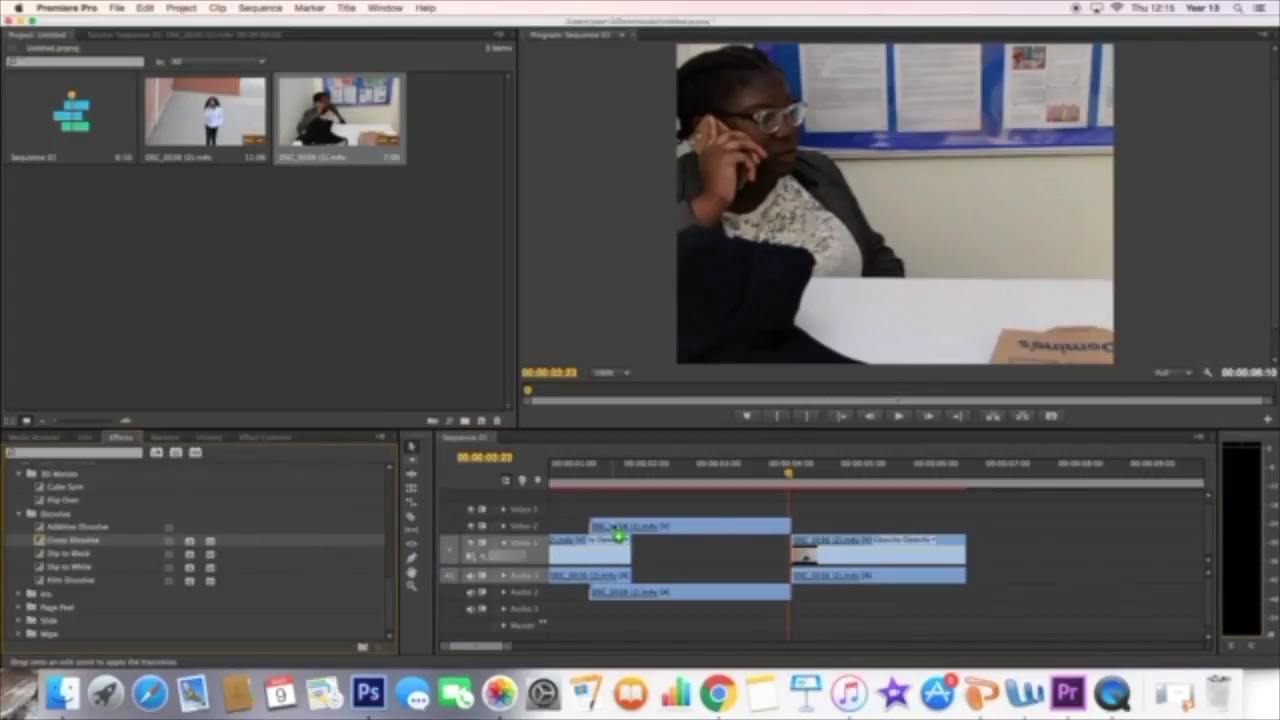
drag(594, 527, 597, 530)
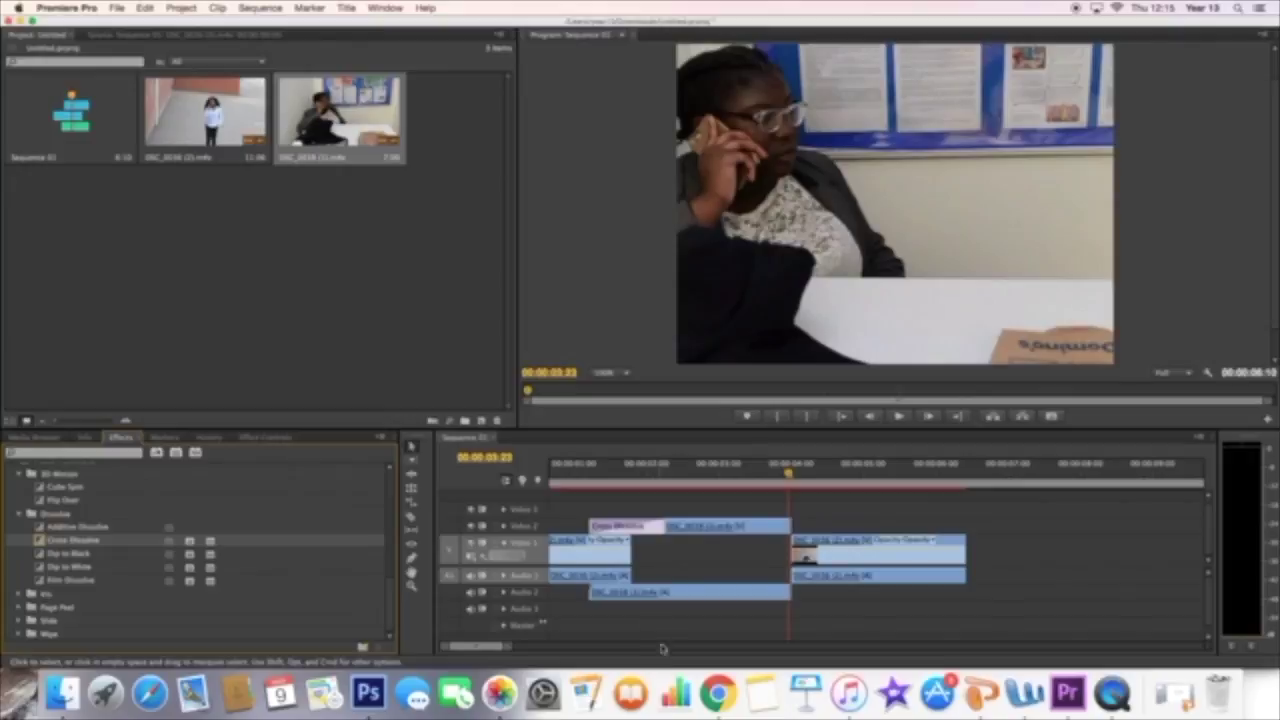
drag(489, 647, 465, 647)
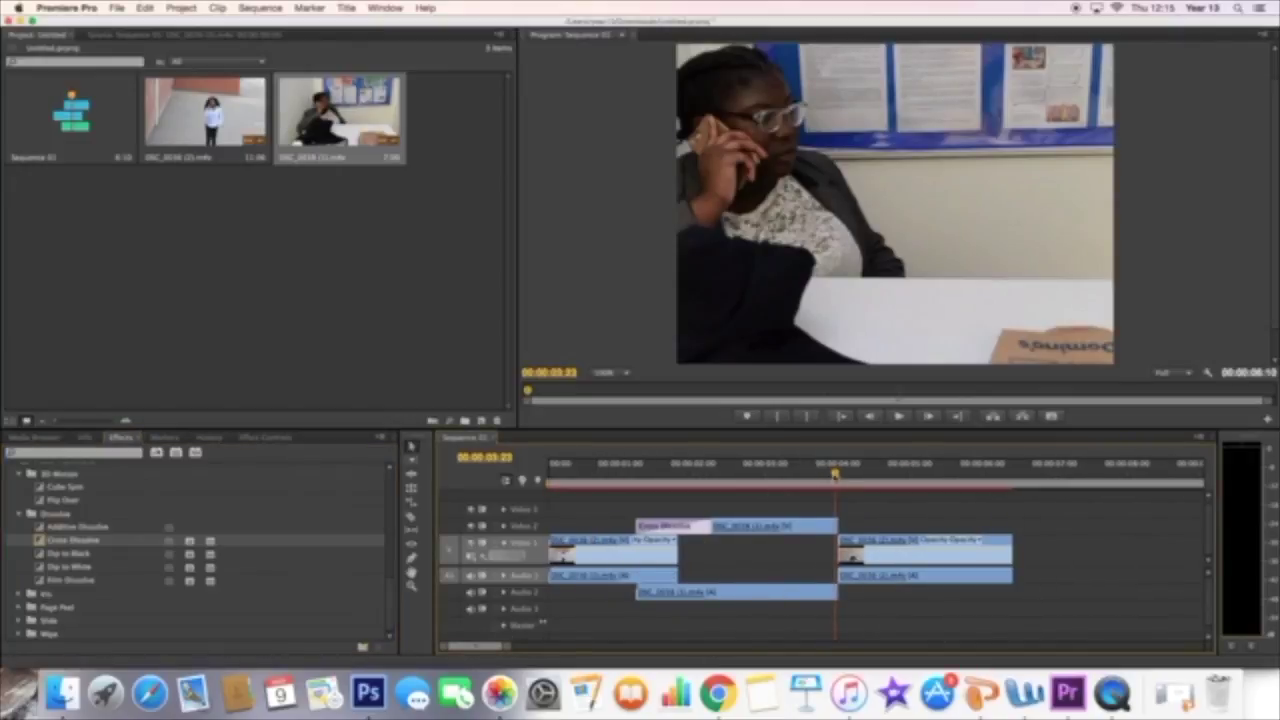
drag(835, 475, 466, 511)
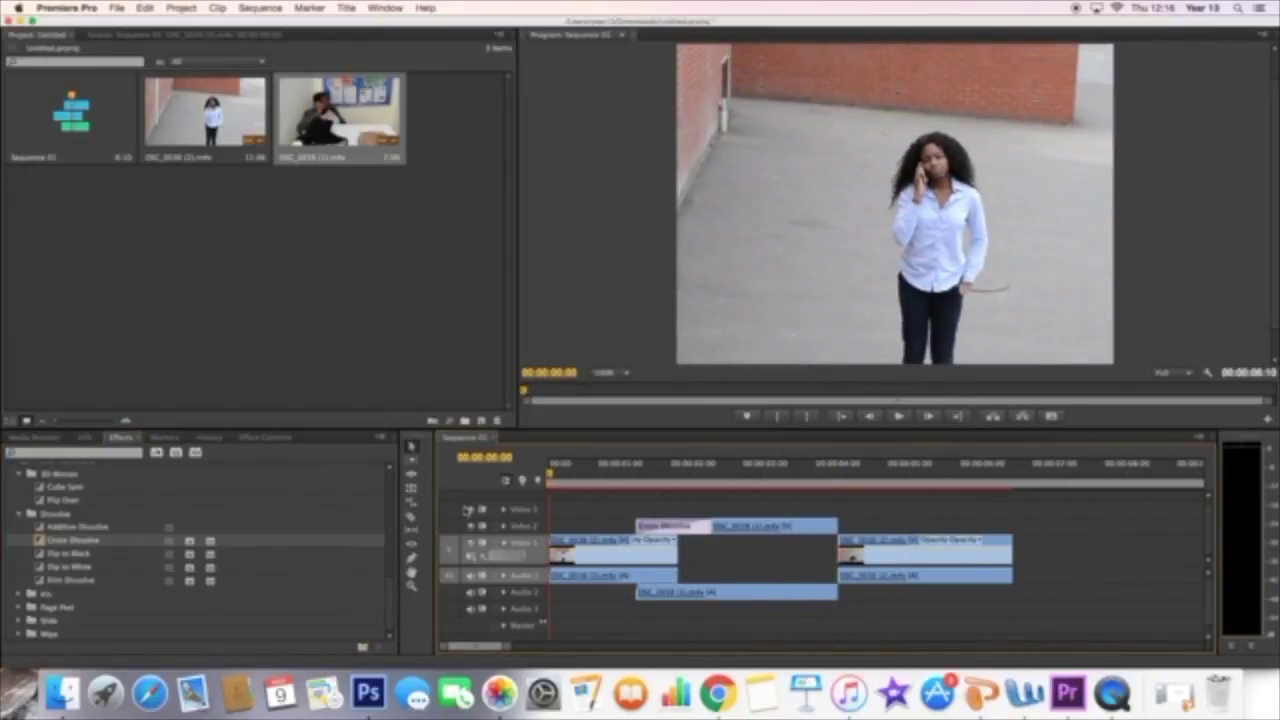
key(space)
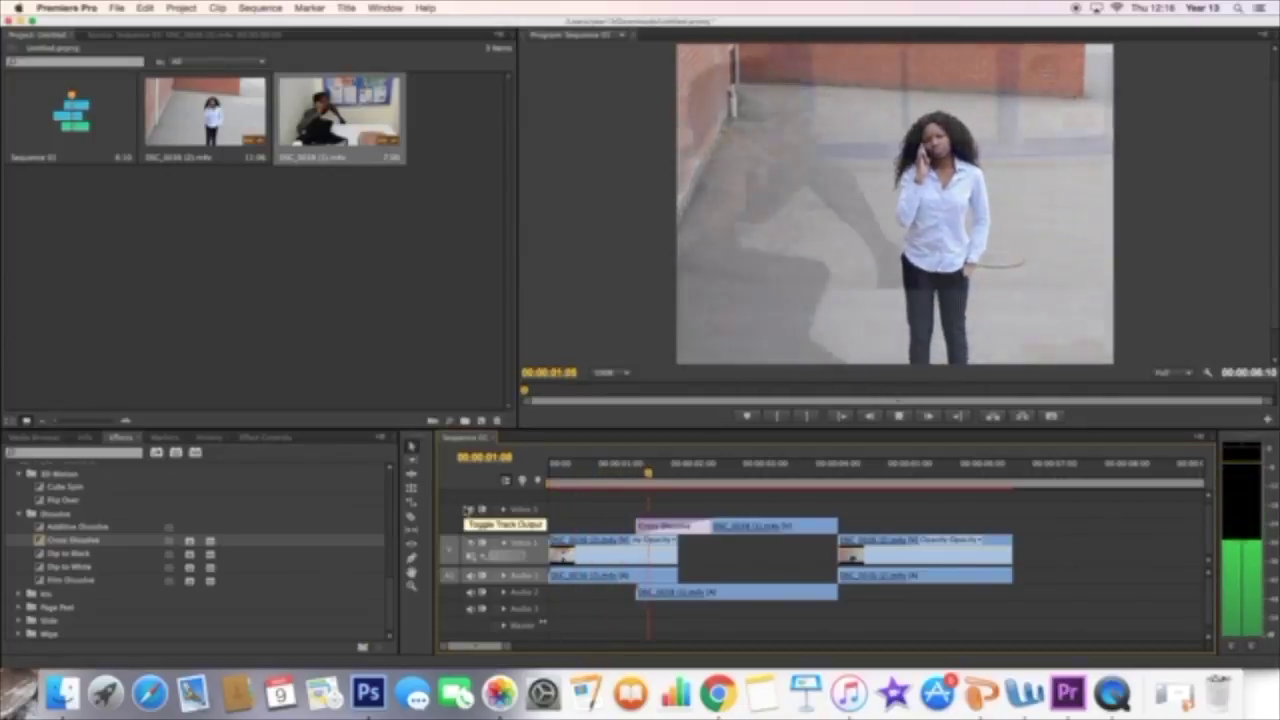